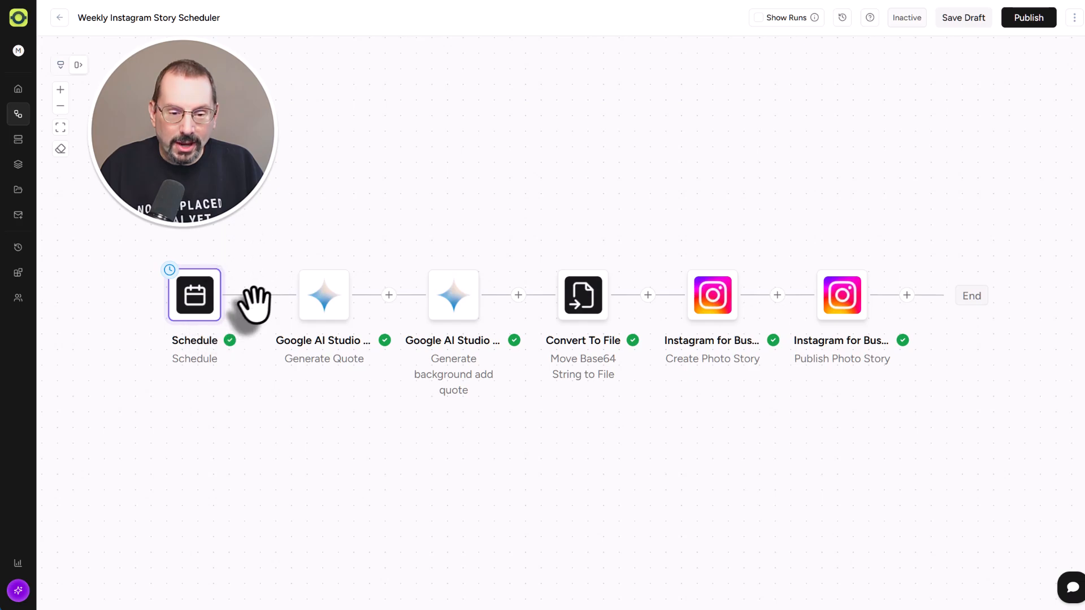
Open the Generate Quote step, review its app and connection, and keep Gemini 2.0 Flash as the model
{"action": "left_click", "coordinate": [339, 308]}
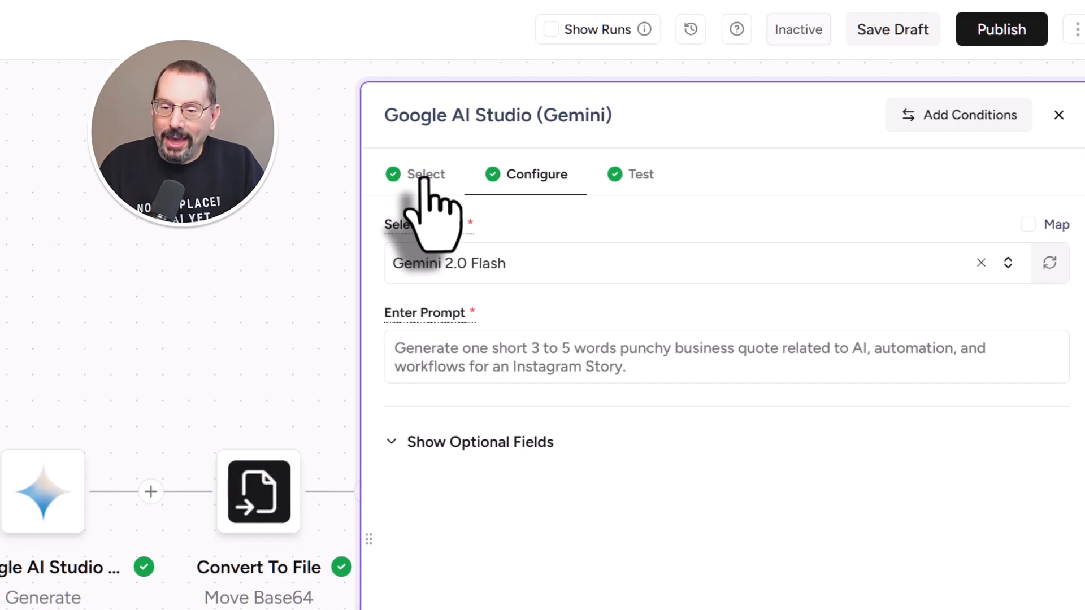
{"action": "left_click", "coordinate": [425, 176]}
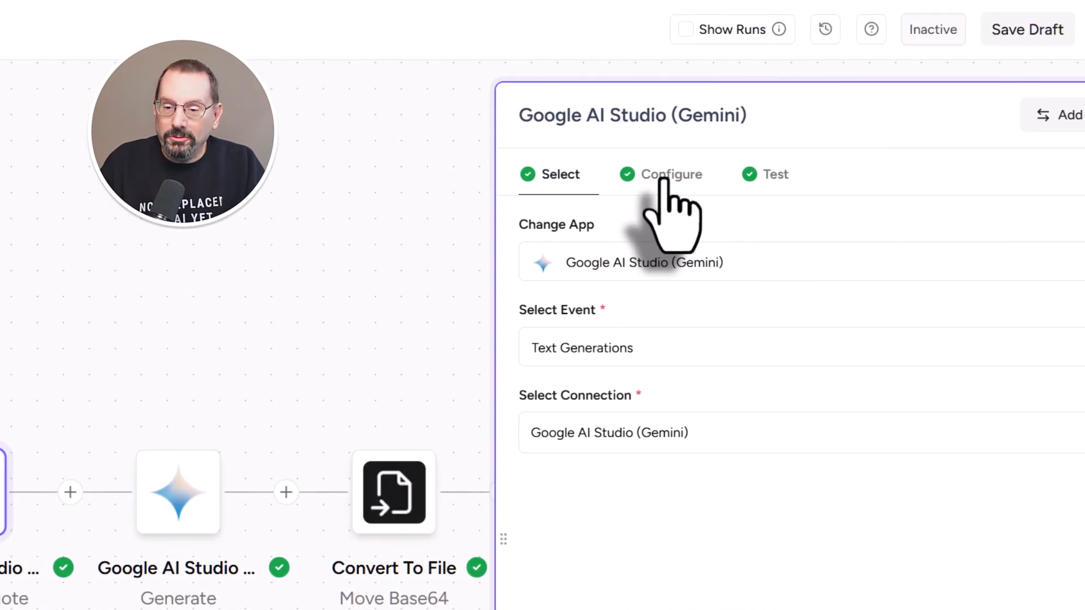
{"action": "left_click", "coordinate": [664, 178]}
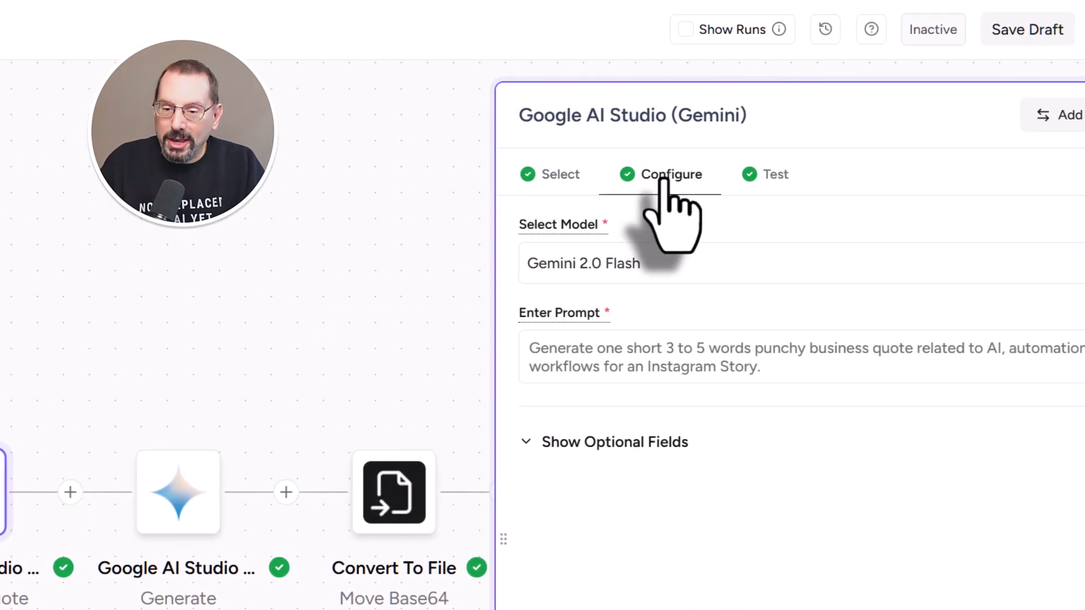
{"action": "left_click", "coordinate": [665, 270]}
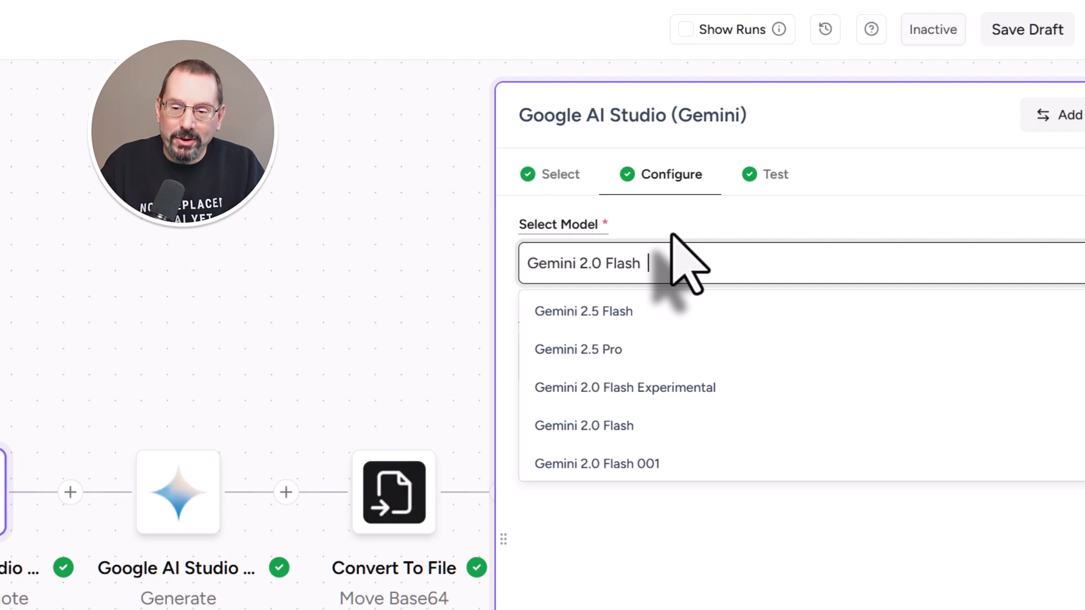
{"action": "left_click", "coordinate": [674, 254]}
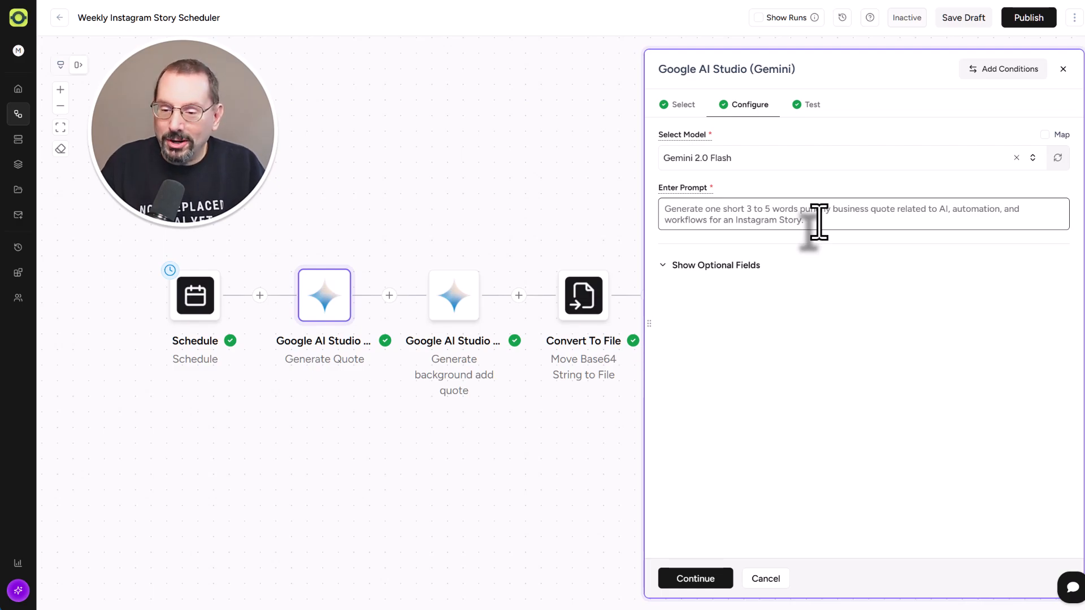
Show optional fields to review the raw-quote-only system instruction and temperature 0.9
{"action": "left_click", "coordinate": [734, 268]}
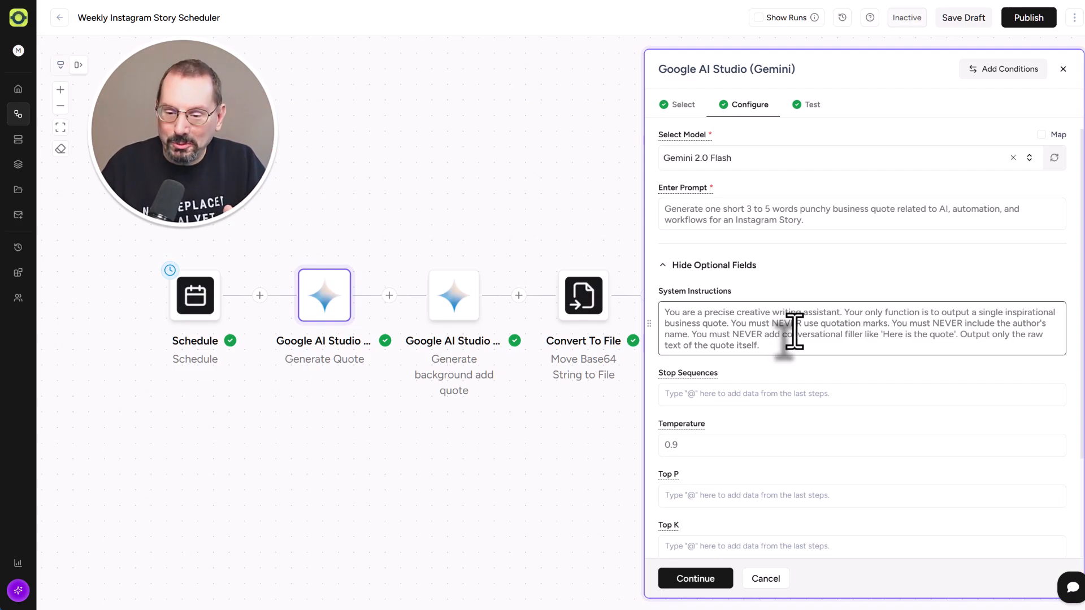
{"action": "scroll", "coordinate": [792, 322], "scroll_direction": "down", "scroll_amount": 1}
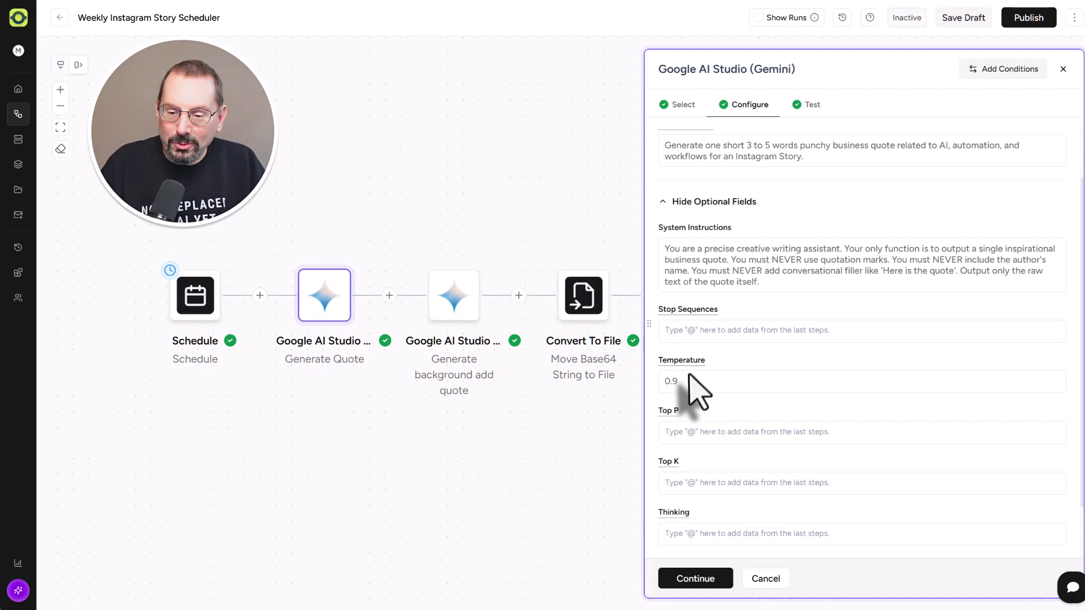
{"action": "left_click", "coordinate": [687, 382]}
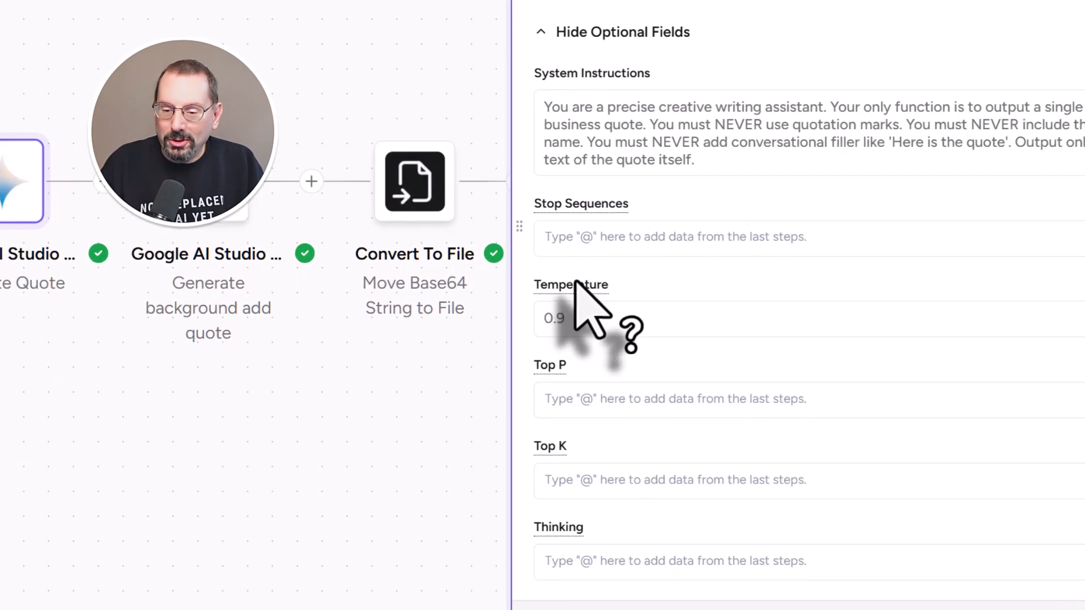
{"action": "mouse_move", "coordinate": [684, 359]}
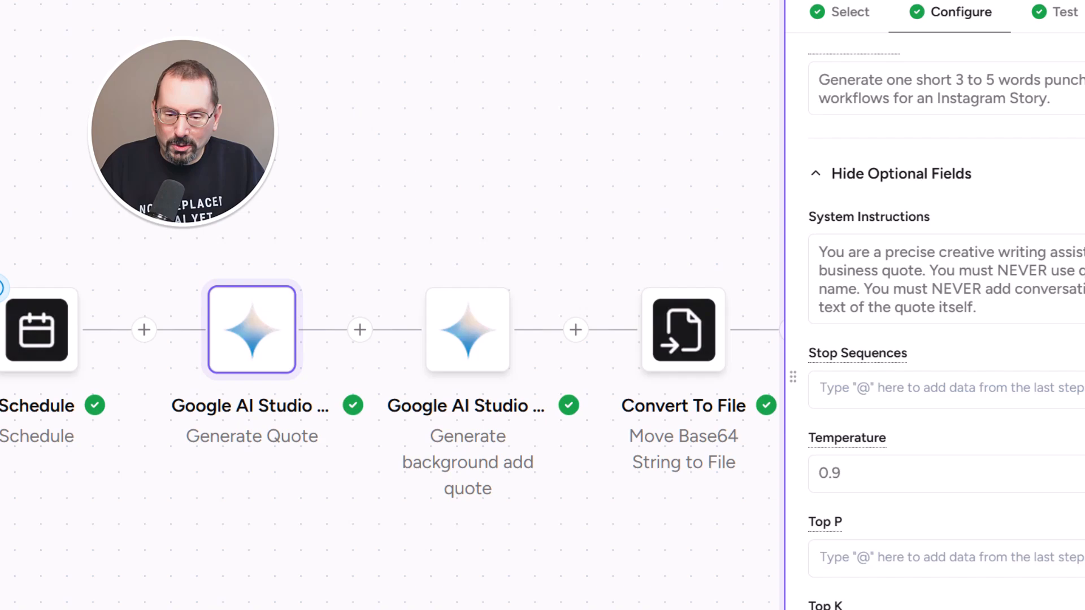
Close the Generate Quote settings and open the Generate background add quote step
{"action": "left_click", "coordinate": [836, 609]}
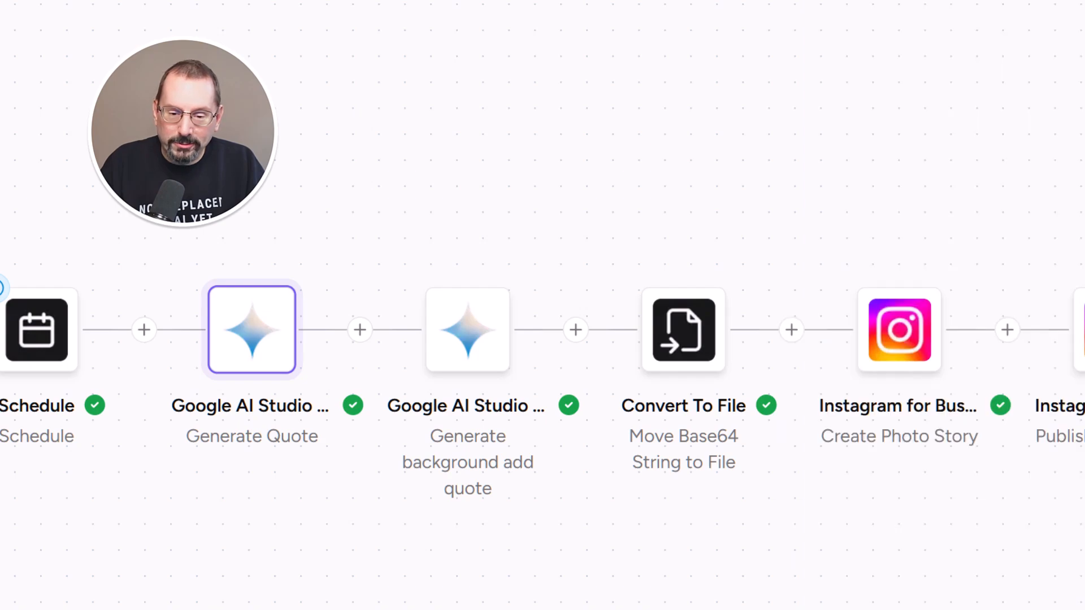
{"action": "mouse_move", "coordinate": [494, 370]}
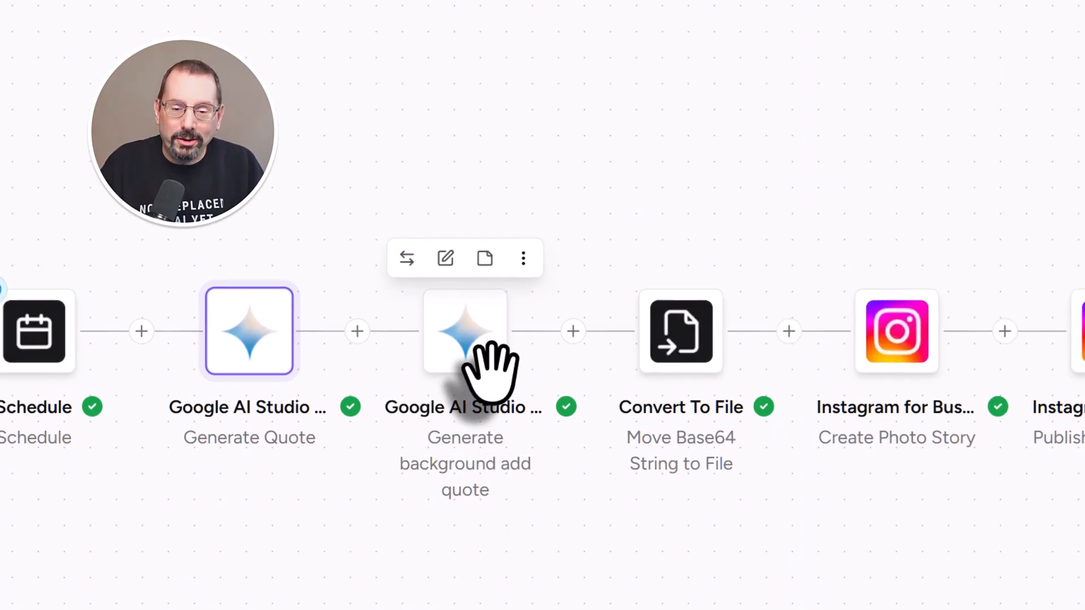
{"action": "left_click", "coordinate": [494, 370]}
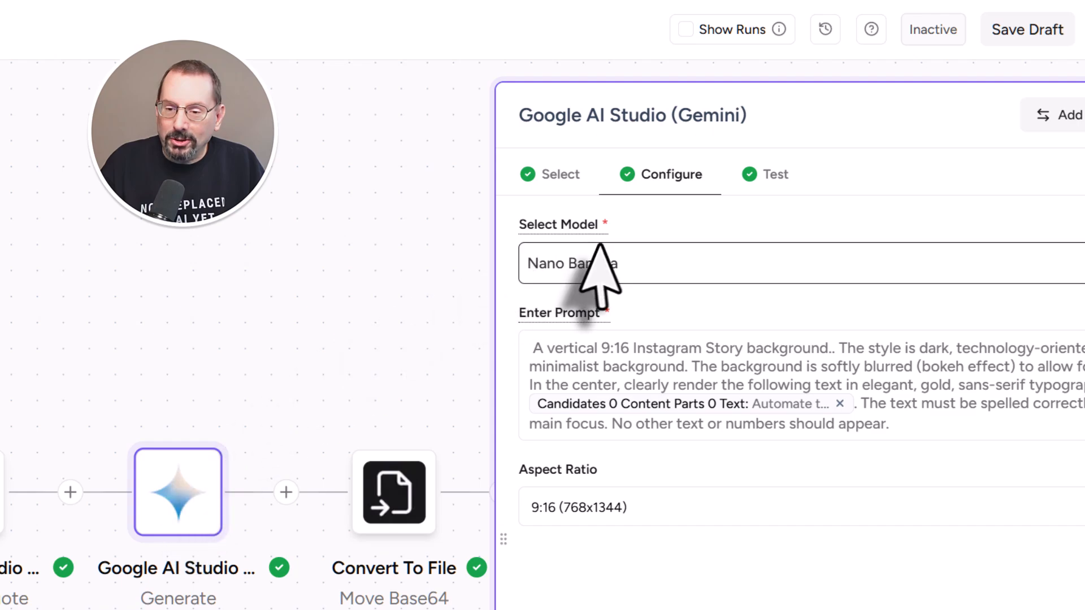
Confirm the Image Generation using Gemini (Prompt) event and the Nano Banana image model
{"action": "left_click", "coordinate": [565, 184]}
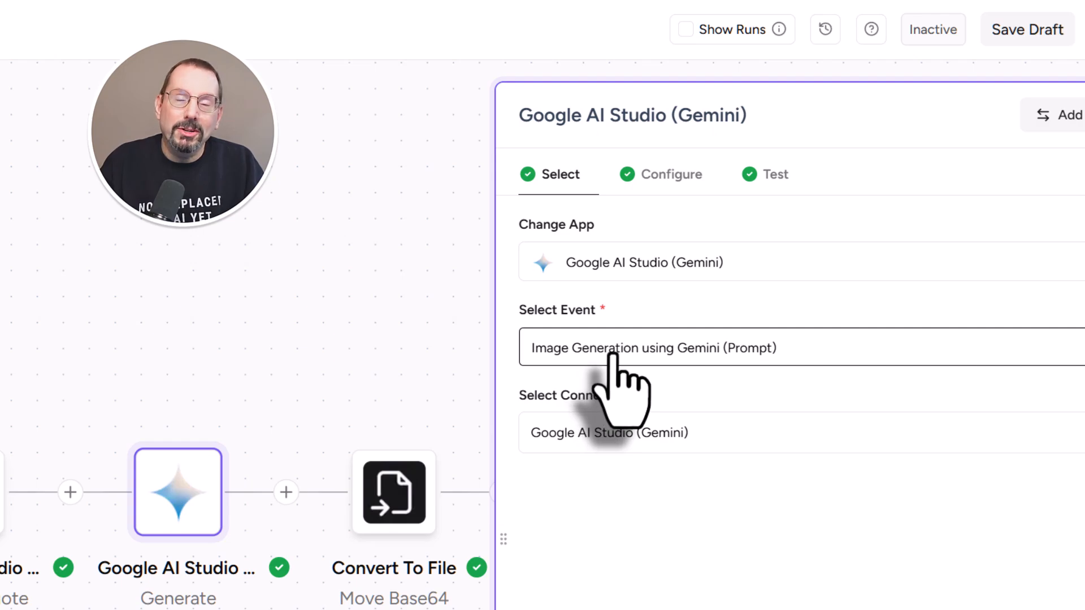
{"action": "left_click", "coordinate": [643, 350]}
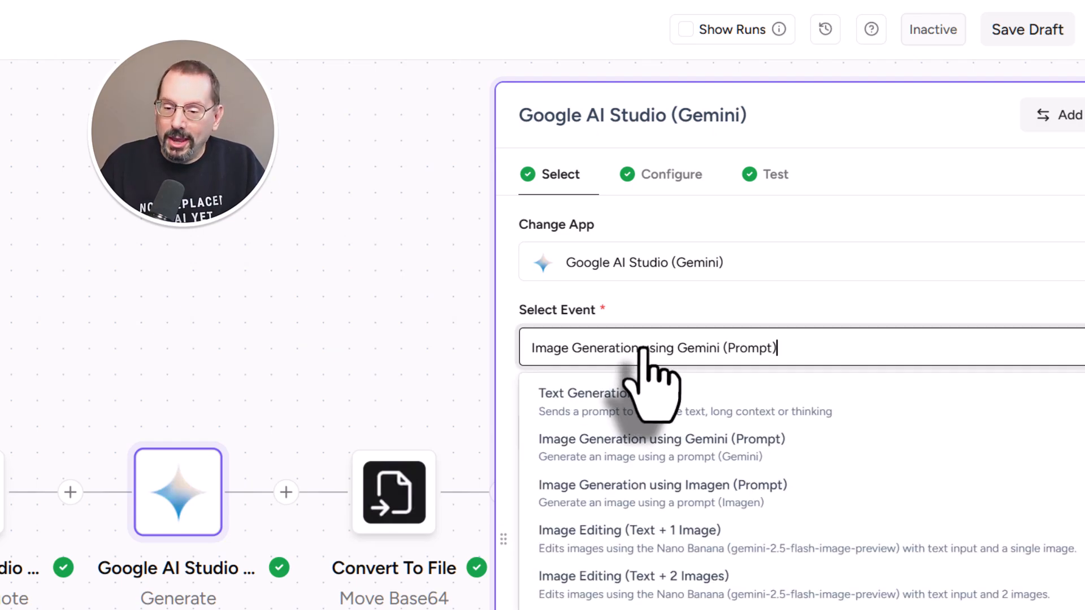
{"action": "left_click", "coordinate": [765, 307]}
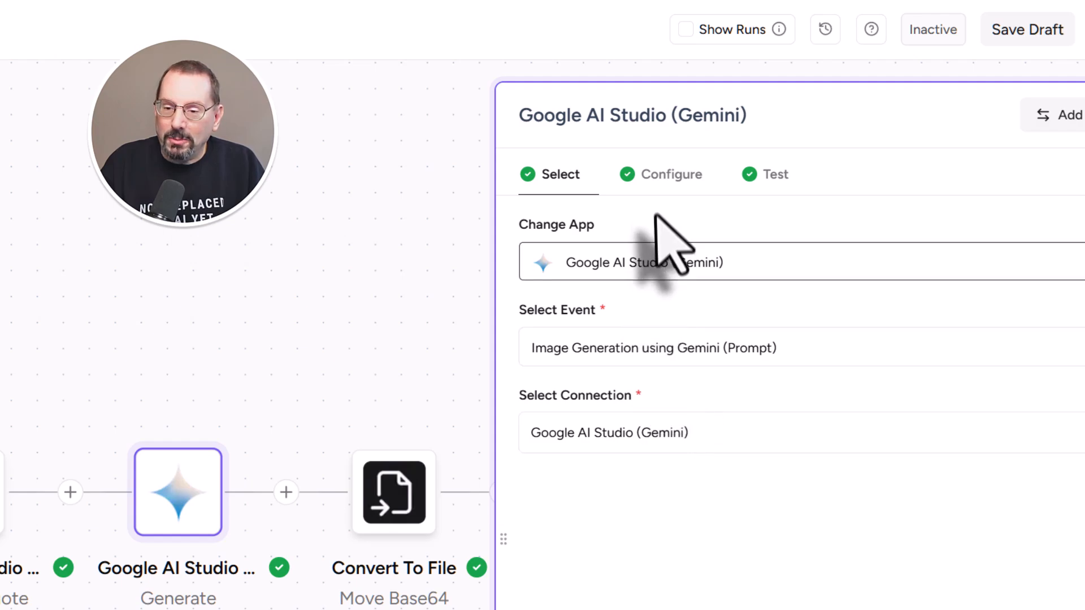
{"action": "left_click", "coordinate": [667, 187]}
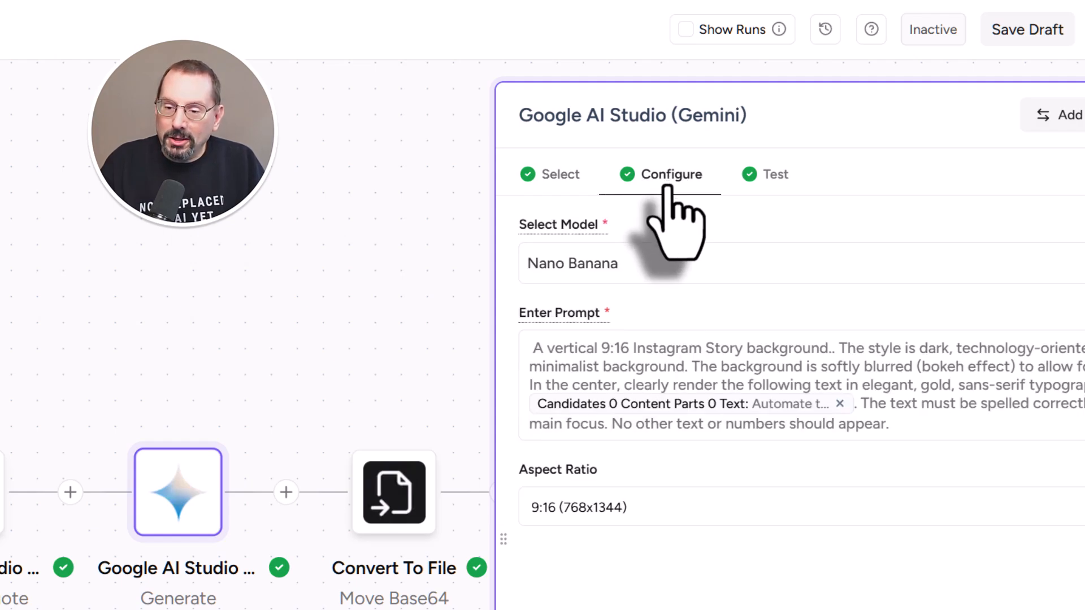
{"action": "left_click", "coordinate": [666, 266]}
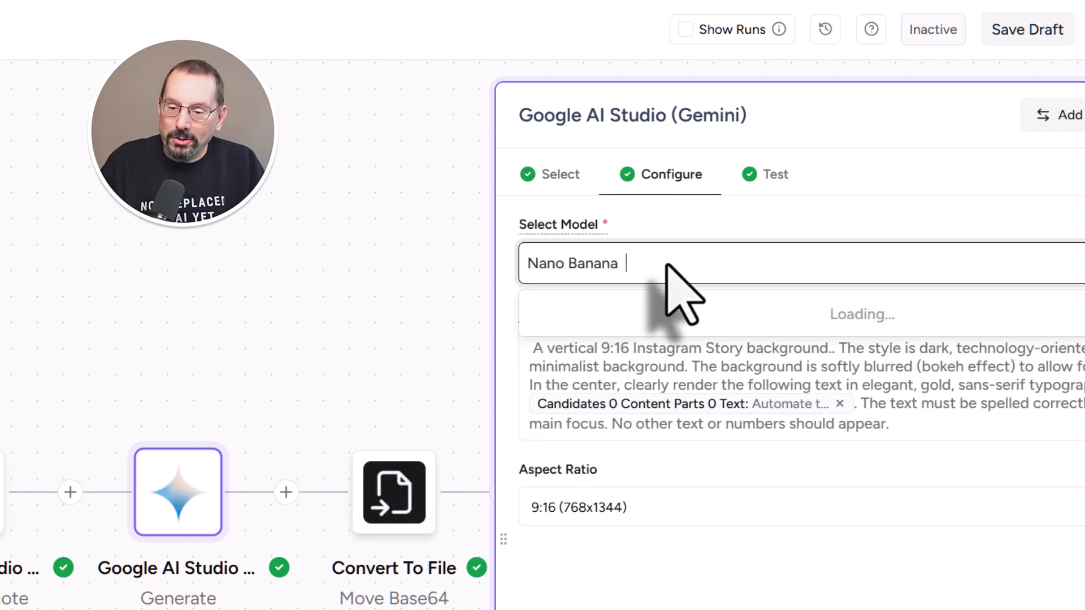
{"action": "left_click", "coordinate": [690, 240]}
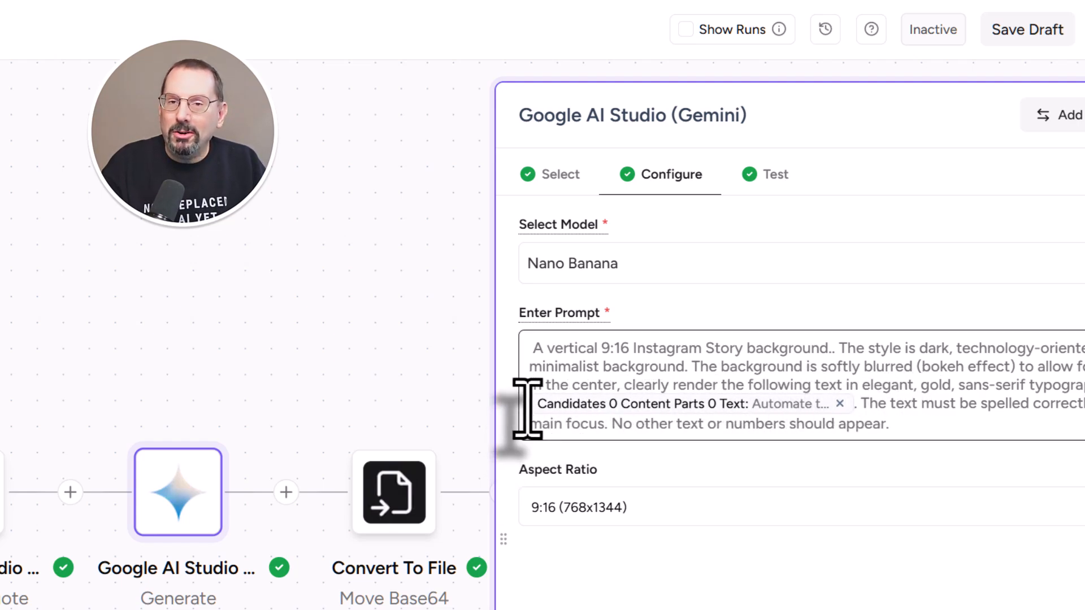
Browse the Text Generations output fields from the image prompt without inserting anything
{"action": "left_click", "coordinate": [858, 411]}
{"action": "type", "text": "@"}
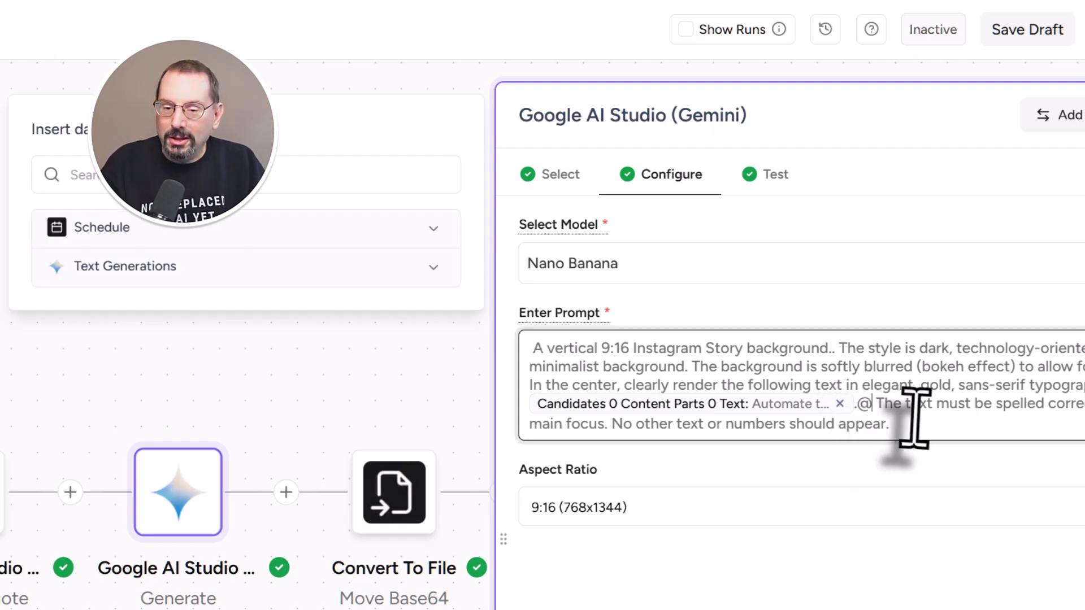
{"action": "left_click", "coordinate": [349, 251]}
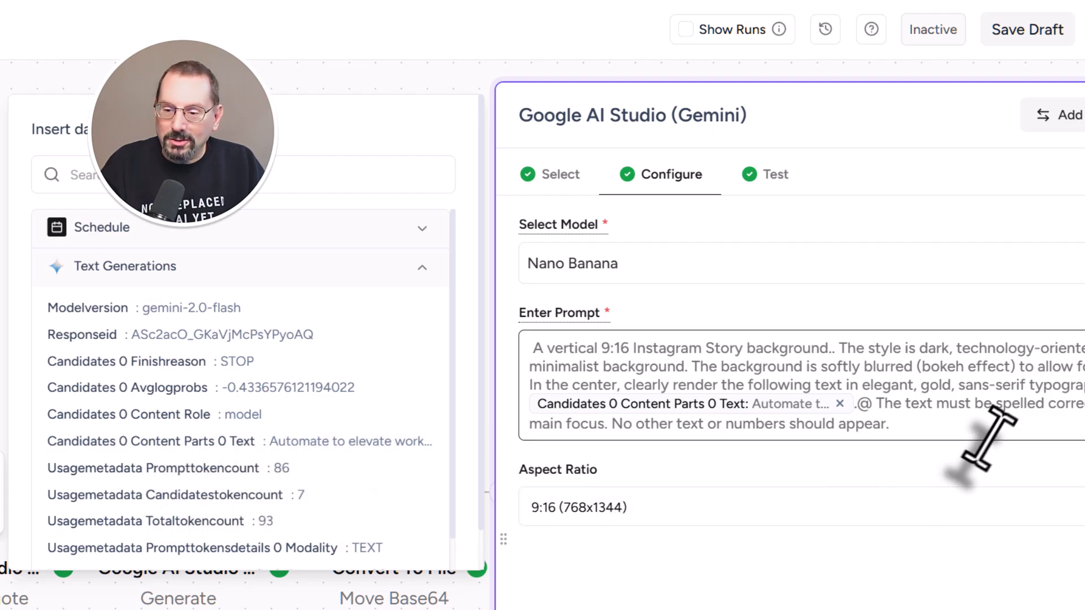
{"action": "left_click", "coordinate": [874, 412]}
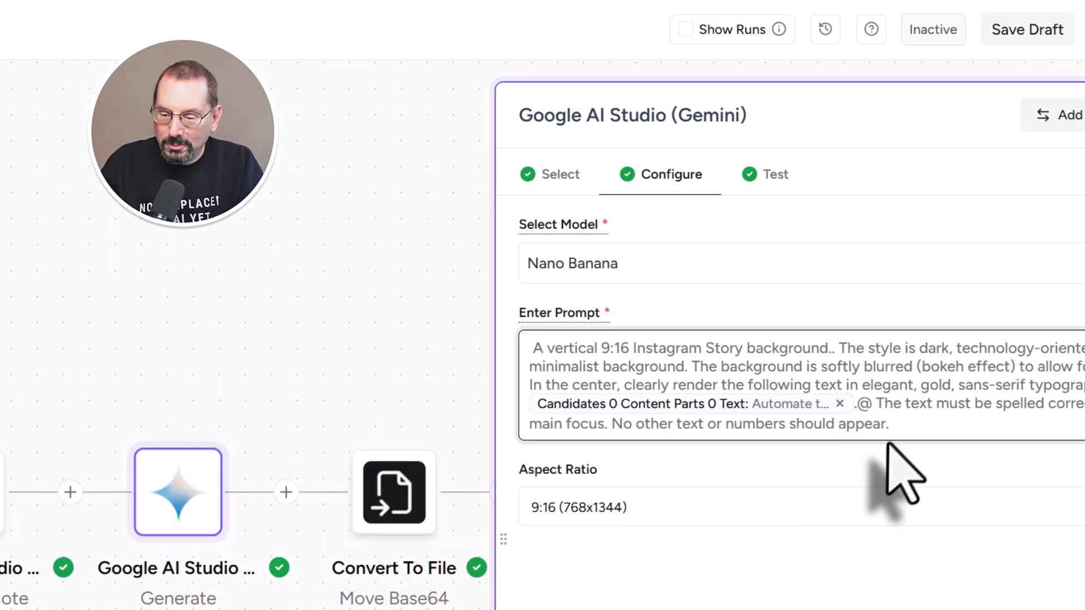
{"action": "key", "text": "BackSpace"}
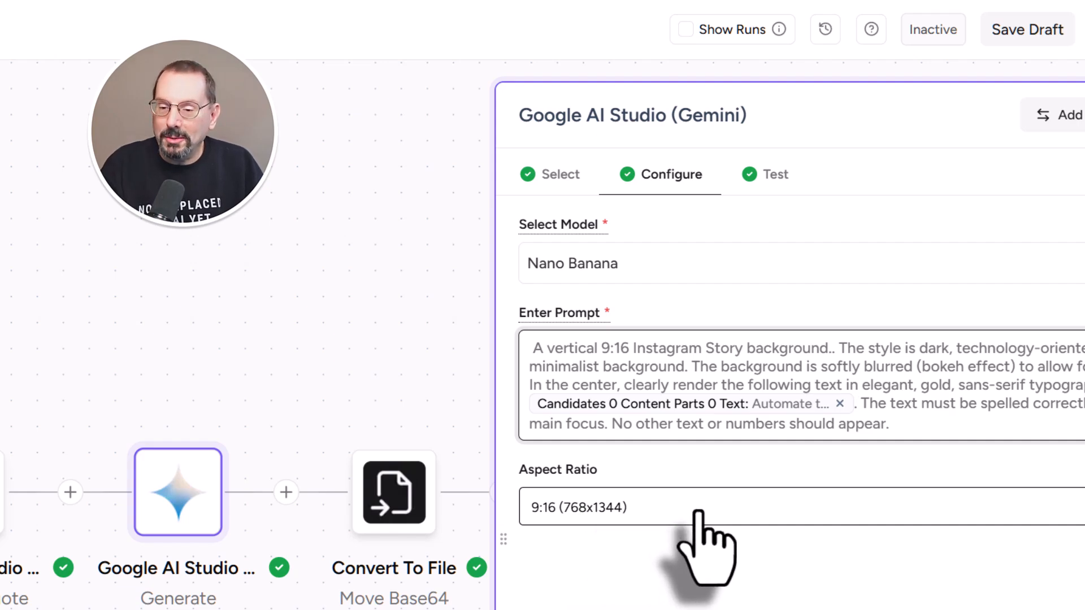
Test the background image step, returning PNG image data, and save it
{"action": "left_click", "coordinate": [783, 191]}
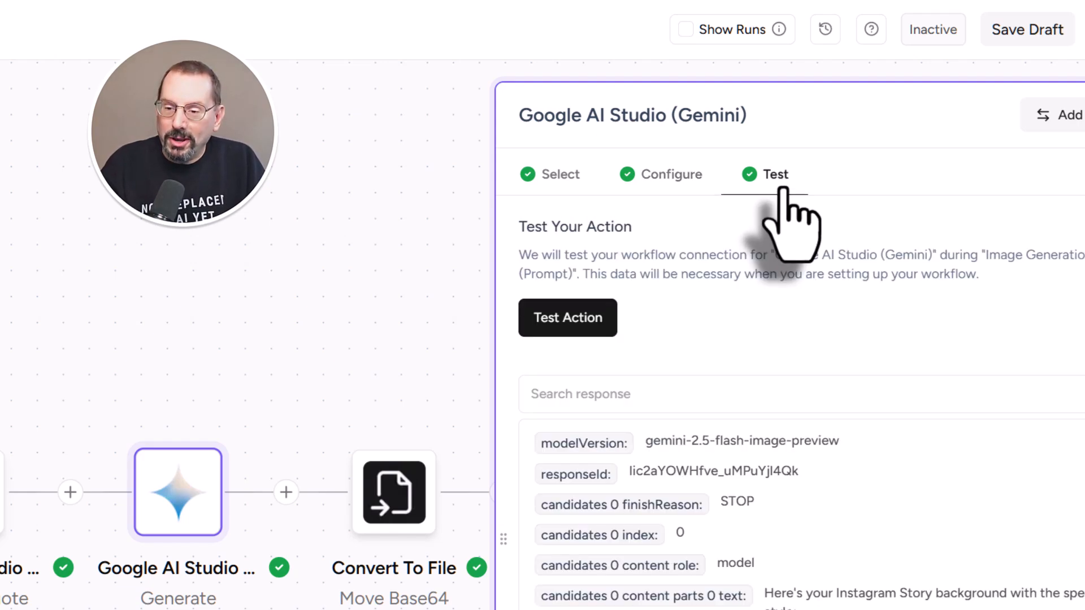
{"action": "left_click", "coordinate": [559, 317]}
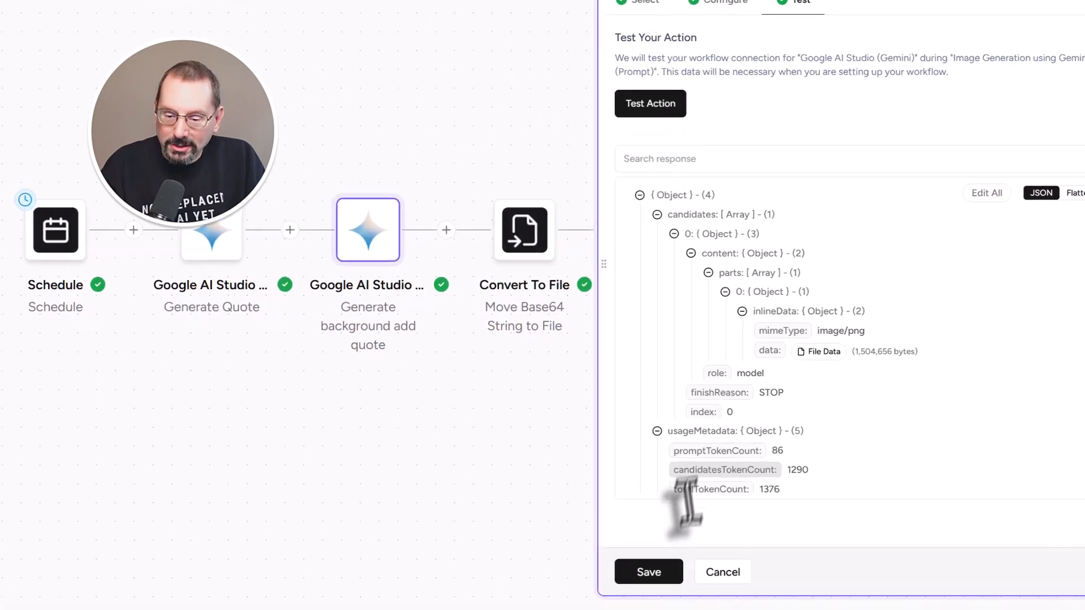
{"action": "left_click", "coordinate": [579, 557]}
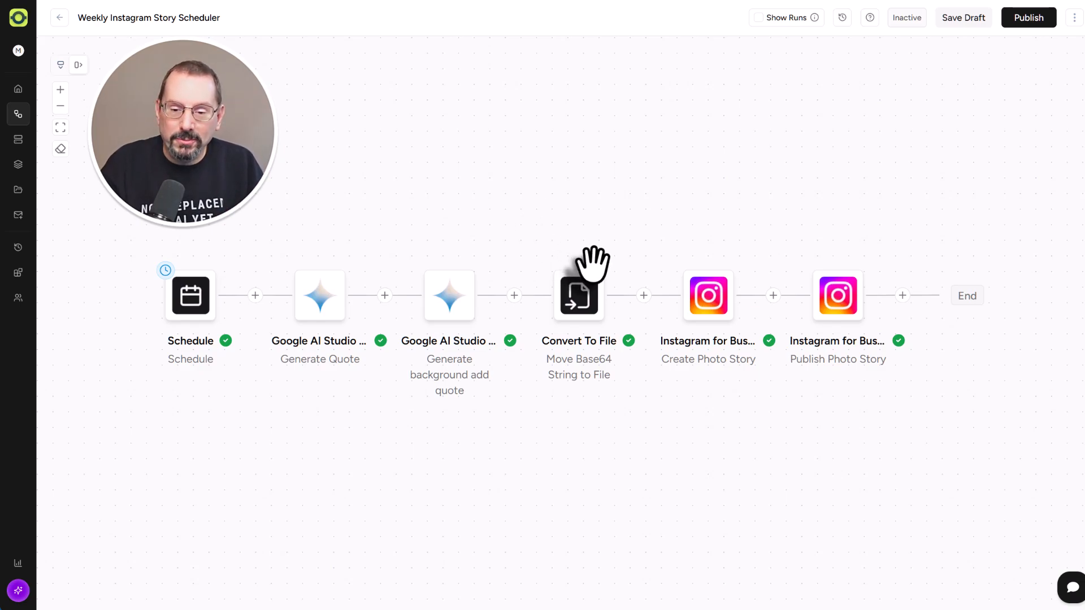
Open the Convert To File step and set its app to Convert To File
{"action": "mouse_move", "coordinate": [589, 311]}
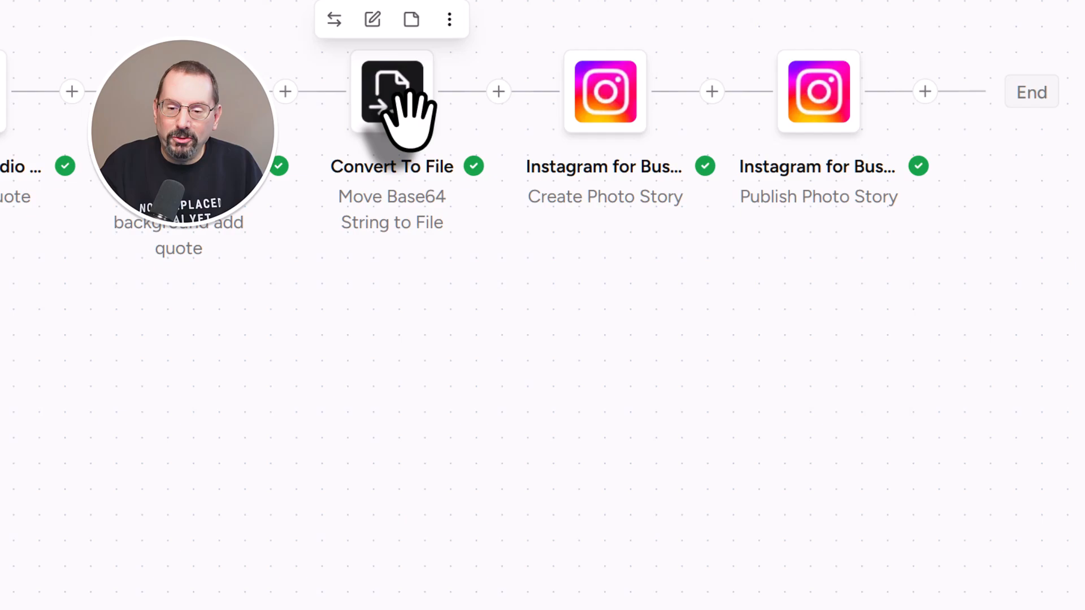
{"action": "left_click", "coordinate": [404, 110]}
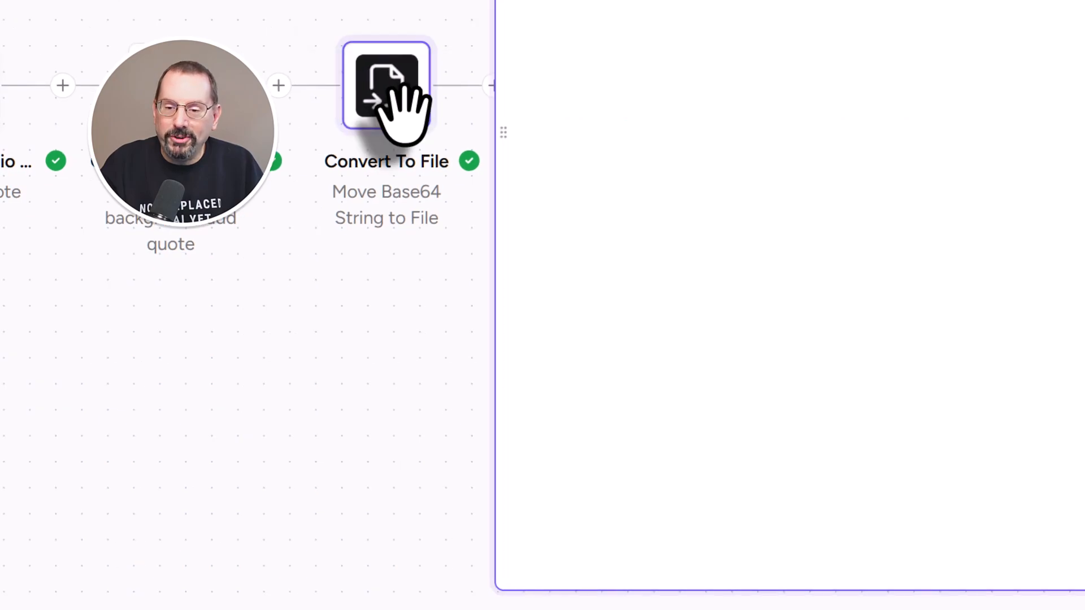
{"action": "left_click", "coordinate": [553, 79]}
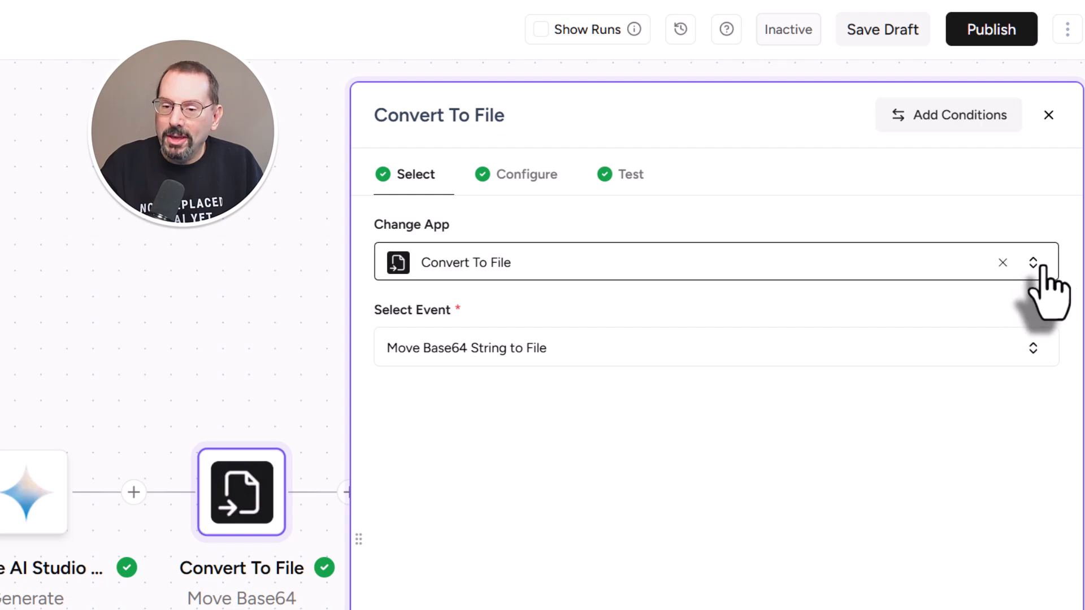
{"action": "left_click", "coordinate": [1035, 262]}
{"action": "left_click", "coordinate": [625, 254]}
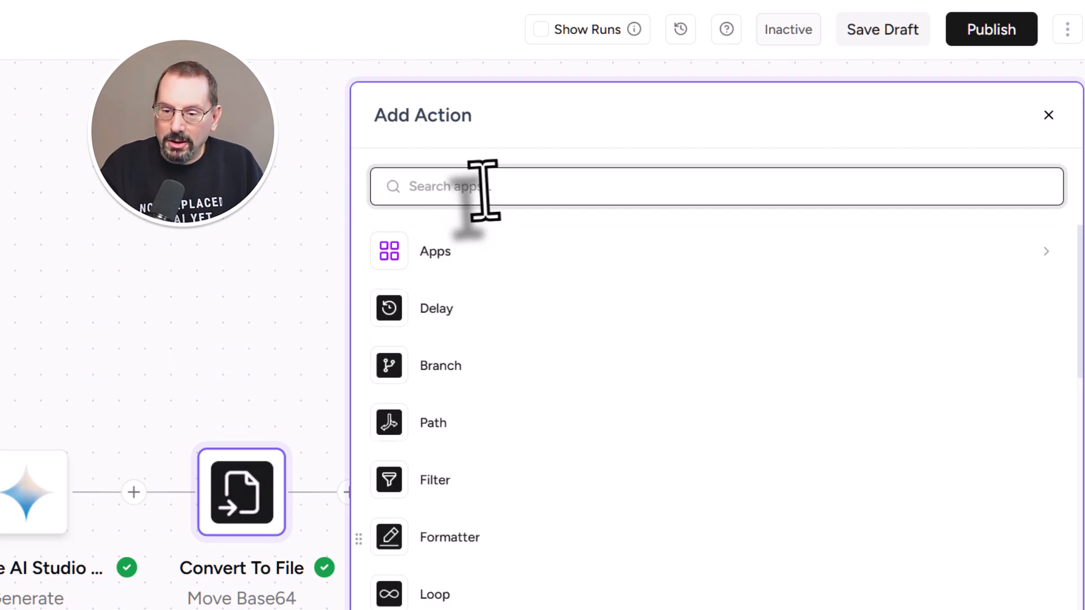
{"action": "scroll", "coordinate": [483, 537], "scroll_direction": "down", "scroll_amount": 3}
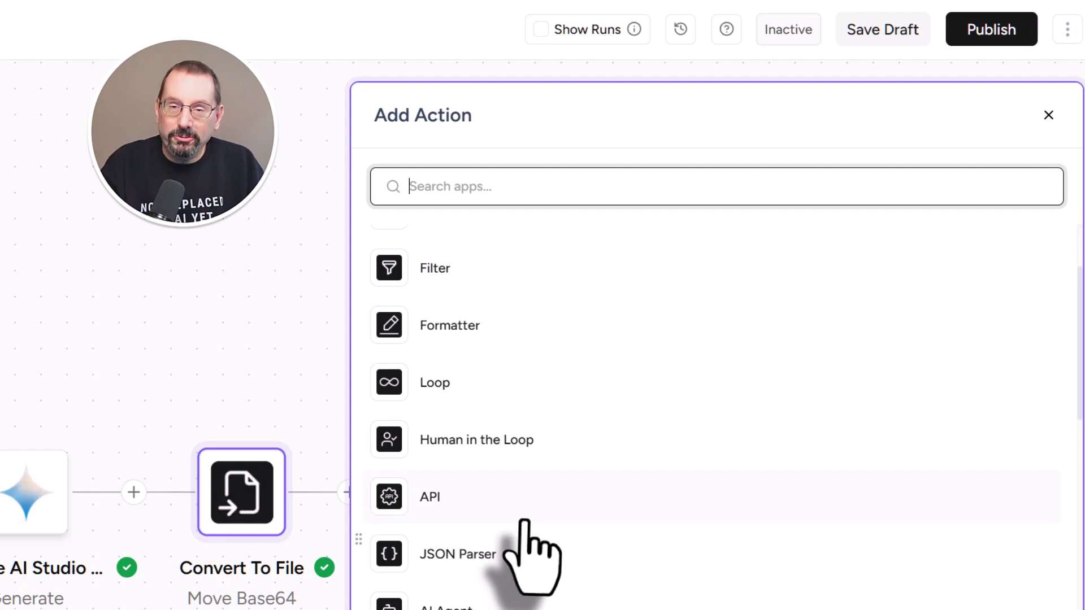
{"action": "scroll", "coordinate": [524, 523], "scroll_direction": "down", "scroll_amount": 3}
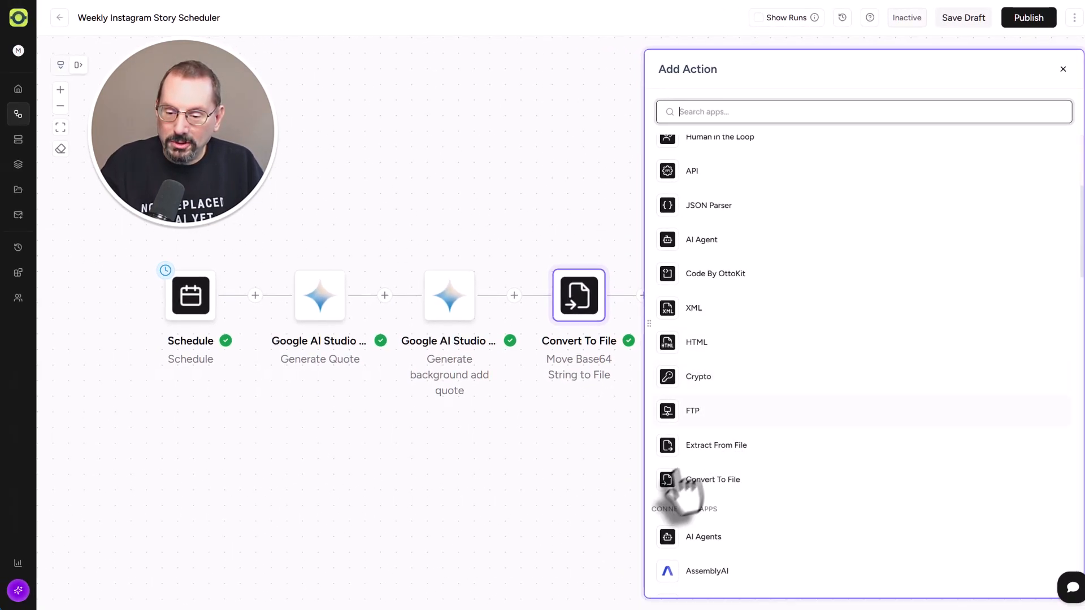
{"action": "left_click", "coordinate": [725, 479]}
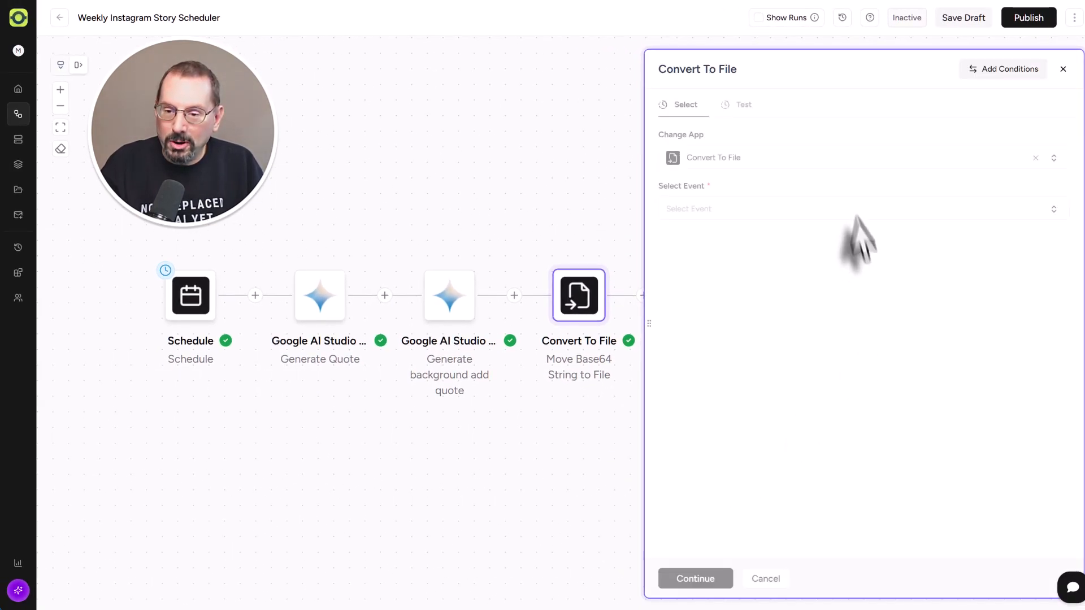
Choose the Move Base64 String to File event for the step
{"action": "left_click", "coordinate": [696, 229]}
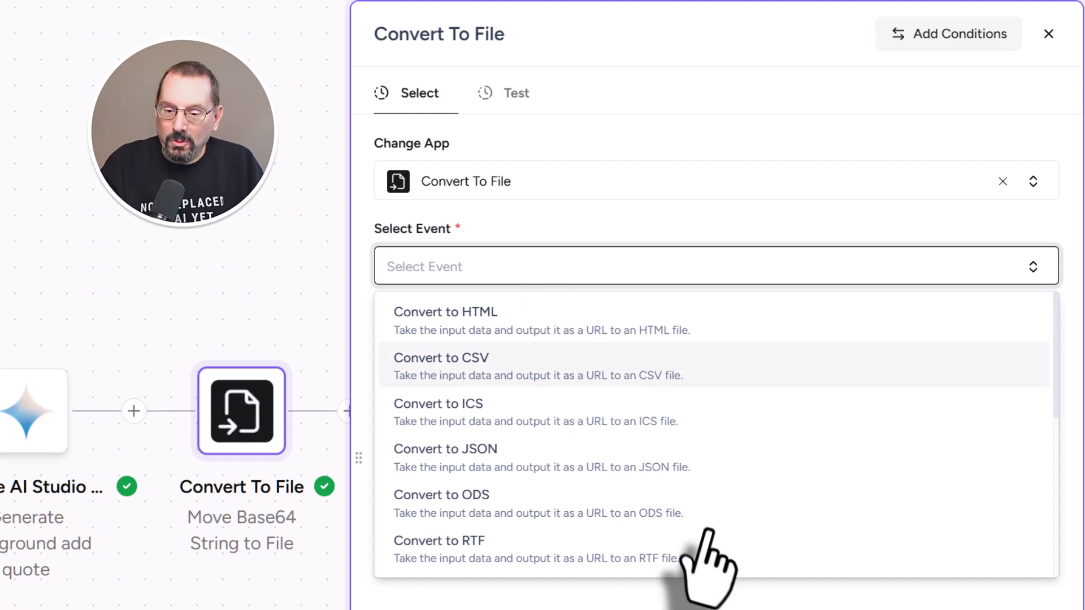
{"action": "scroll", "coordinate": [665, 472], "scroll_direction": "down", "scroll_amount": 5}
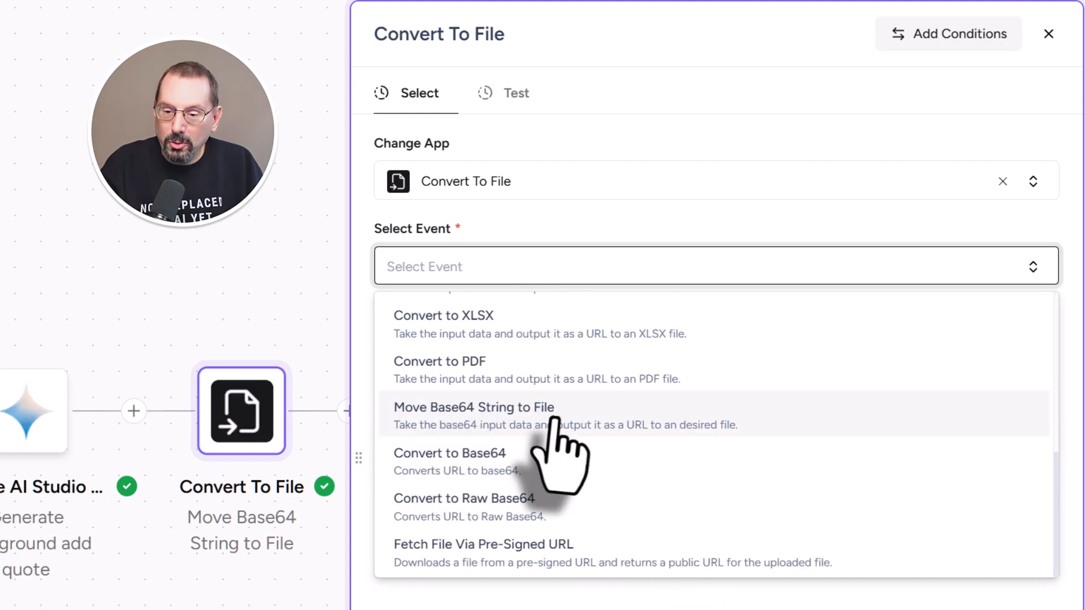
{"action": "left_click", "coordinate": [486, 412]}
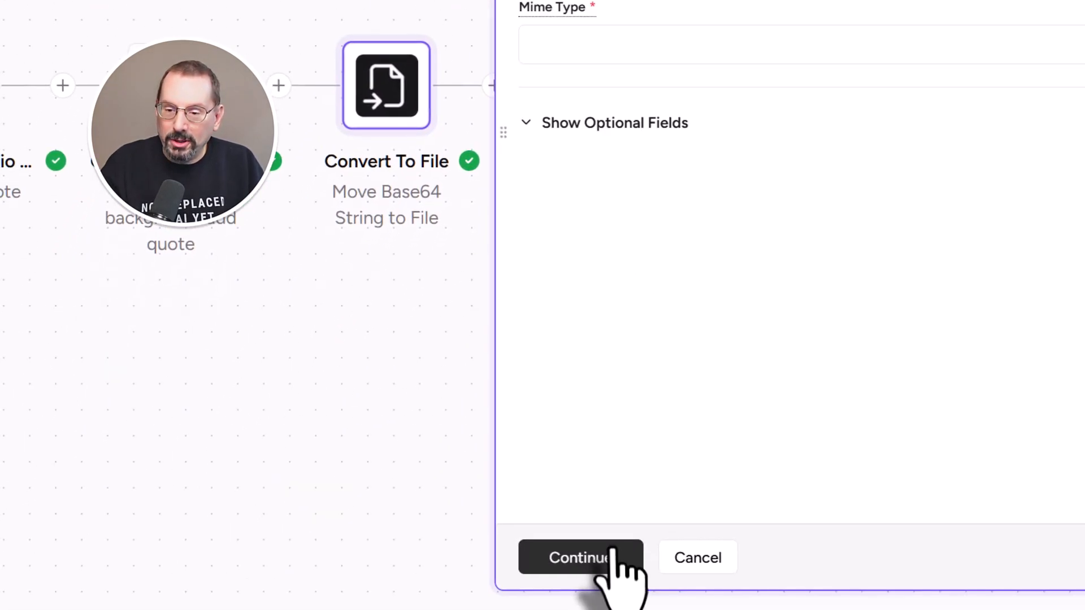
Map Data to the Gemini image's inline data and set Mime Type to png
{"action": "left_click", "coordinate": [681, 163]}
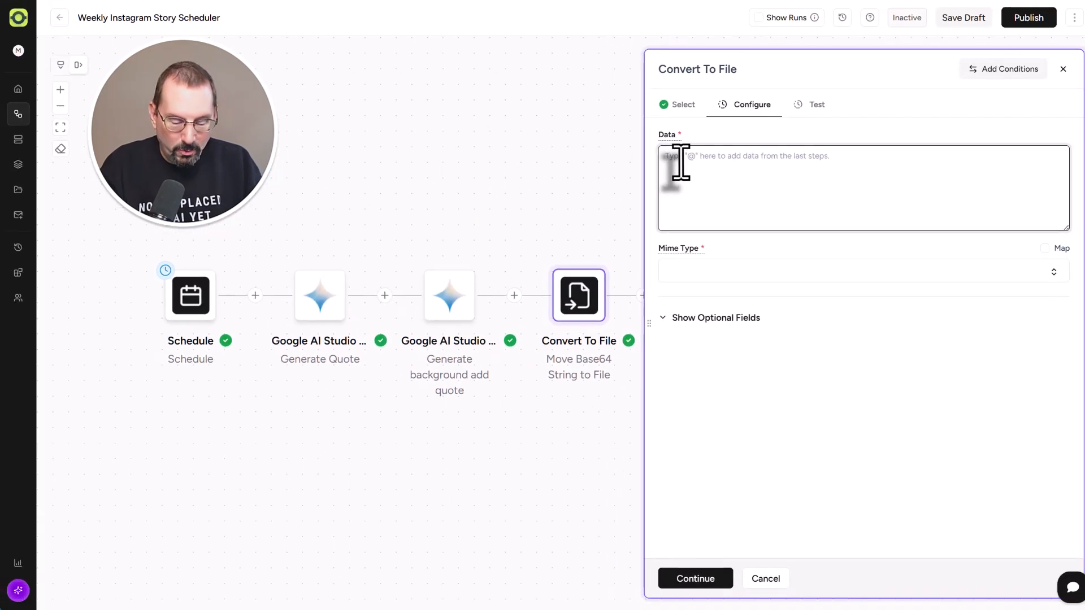
{"action": "type", "text": "@"}
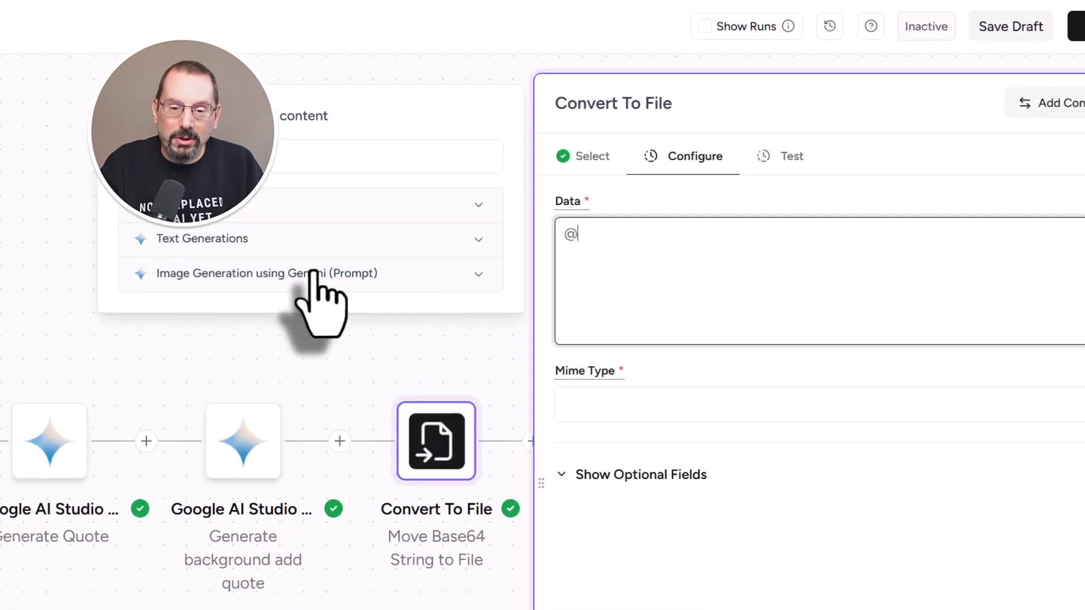
{"action": "left_click", "coordinate": [497, 183]}
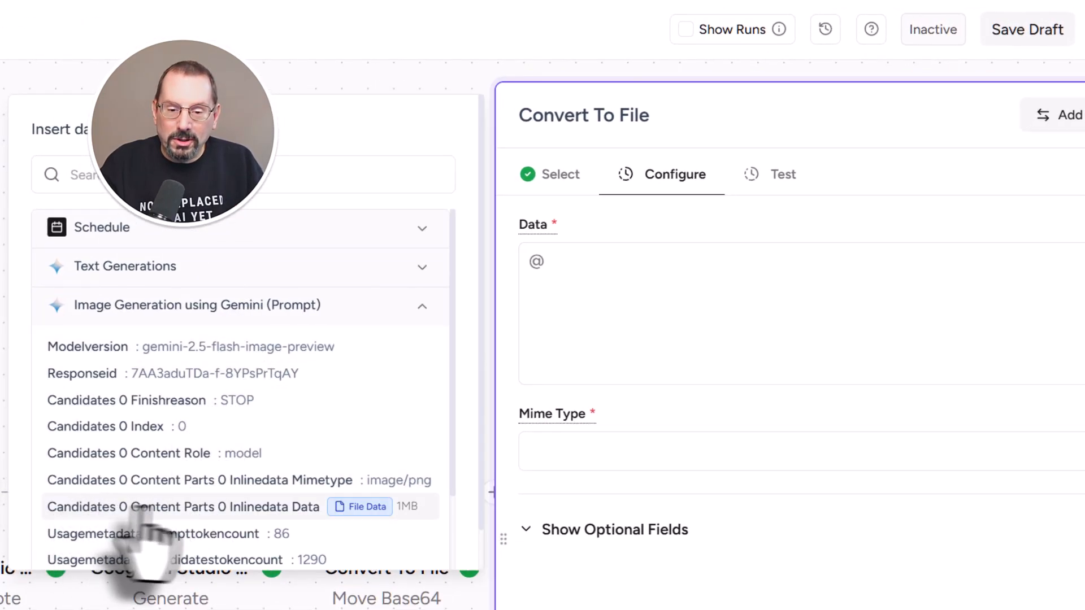
{"action": "left_click", "coordinate": [382, 508]}
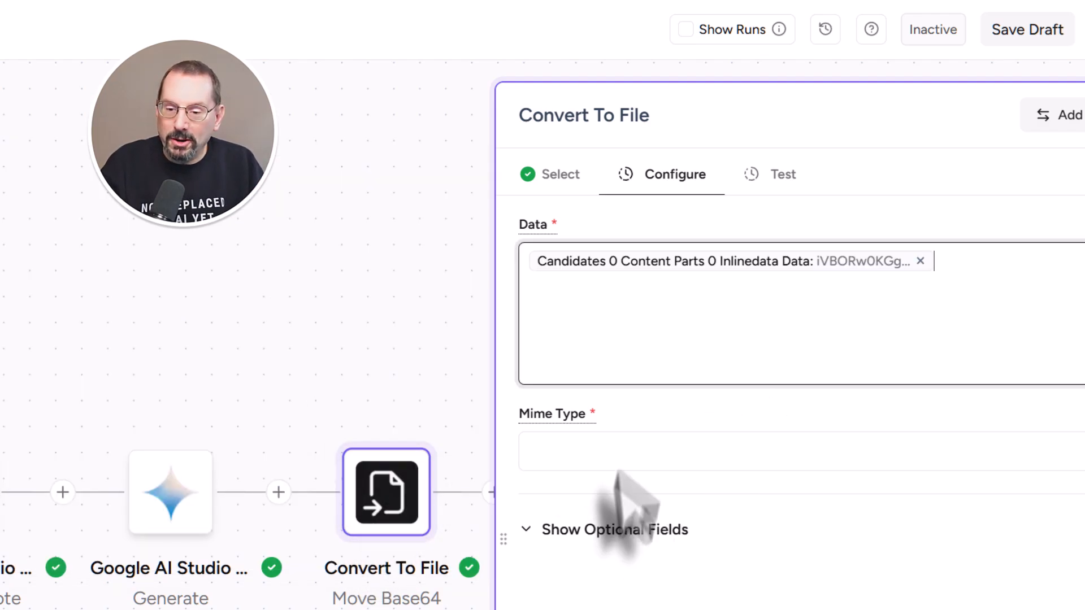
{"action": "left_click", "coordinate": [631, 455]}
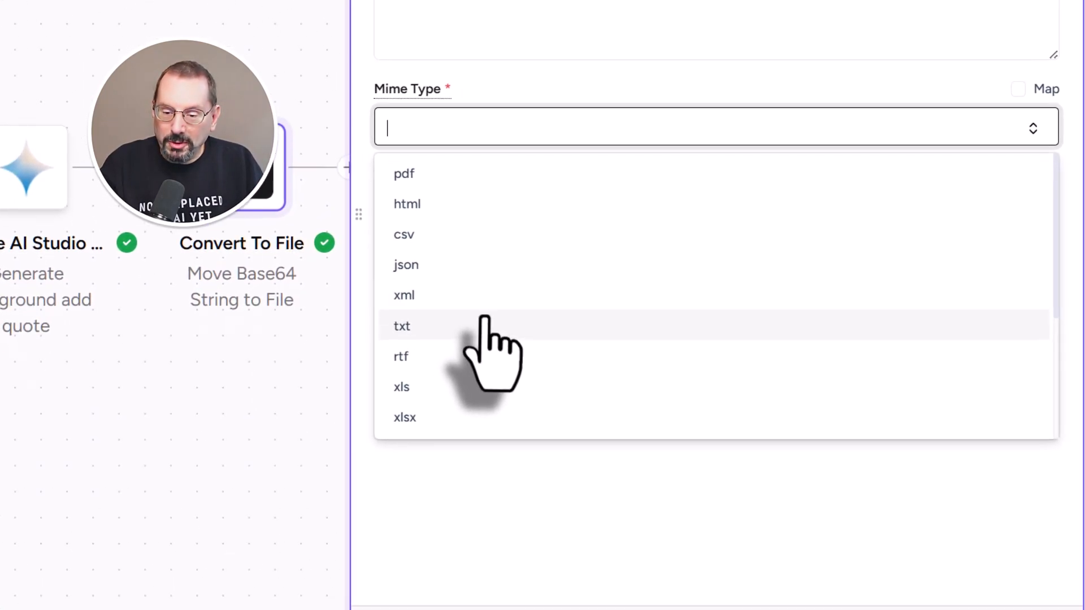
{"action": "scroll", "coordinate": [484, 320], "scroll_direction": "down", "scroll_amount": 4}
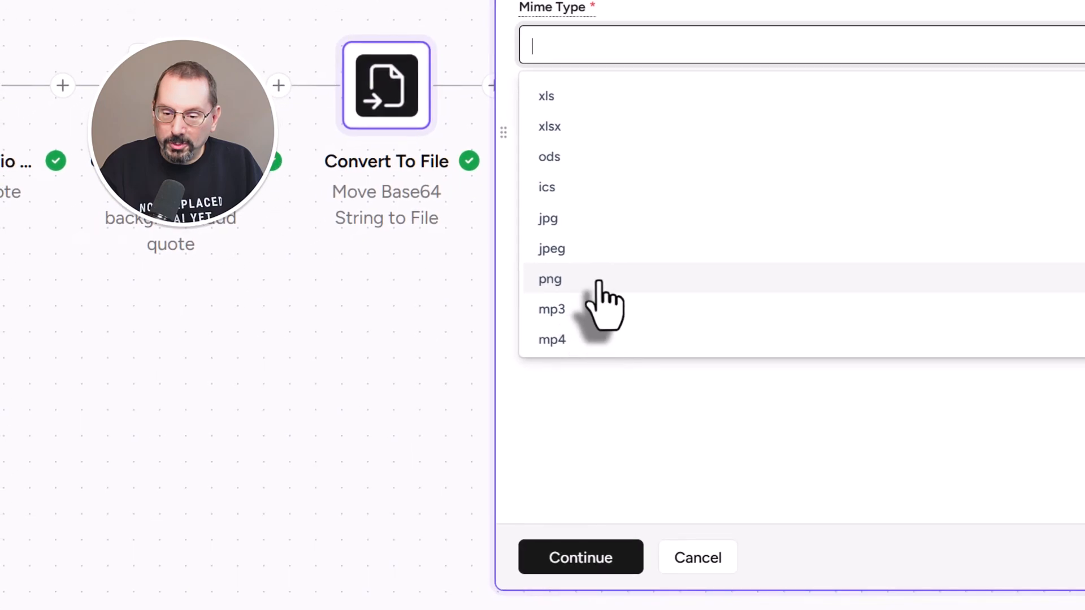
{"action": "left_click", "coordinate": [452, 362]}
Set the optional filename to 'test' and continue to testing
{"action": "left_click", "coordinate": [630, 125]}
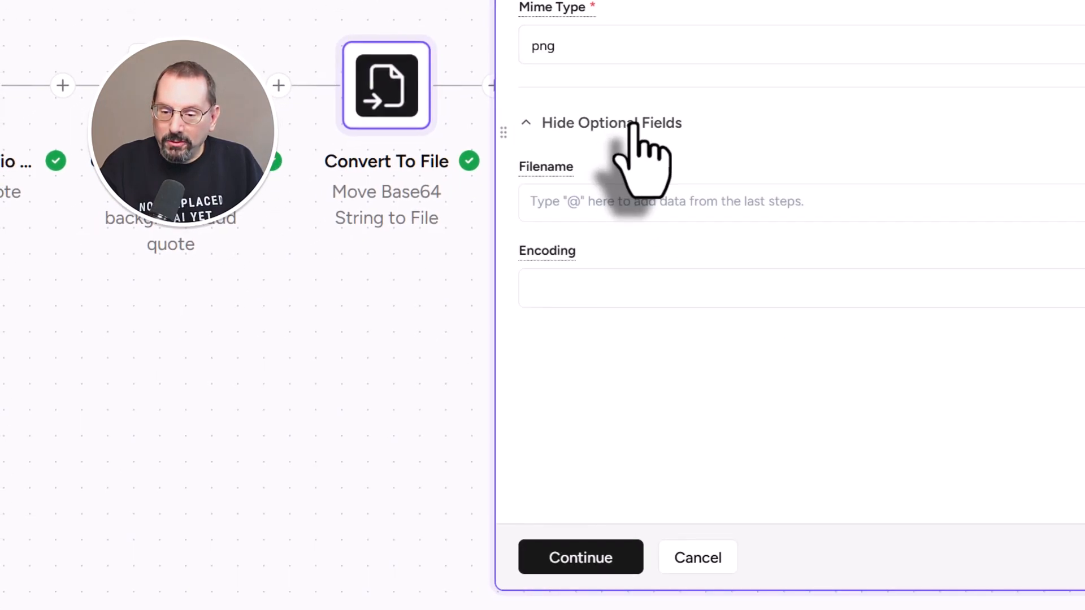
{"action": "left_click", "coordinate": [621, 206]}
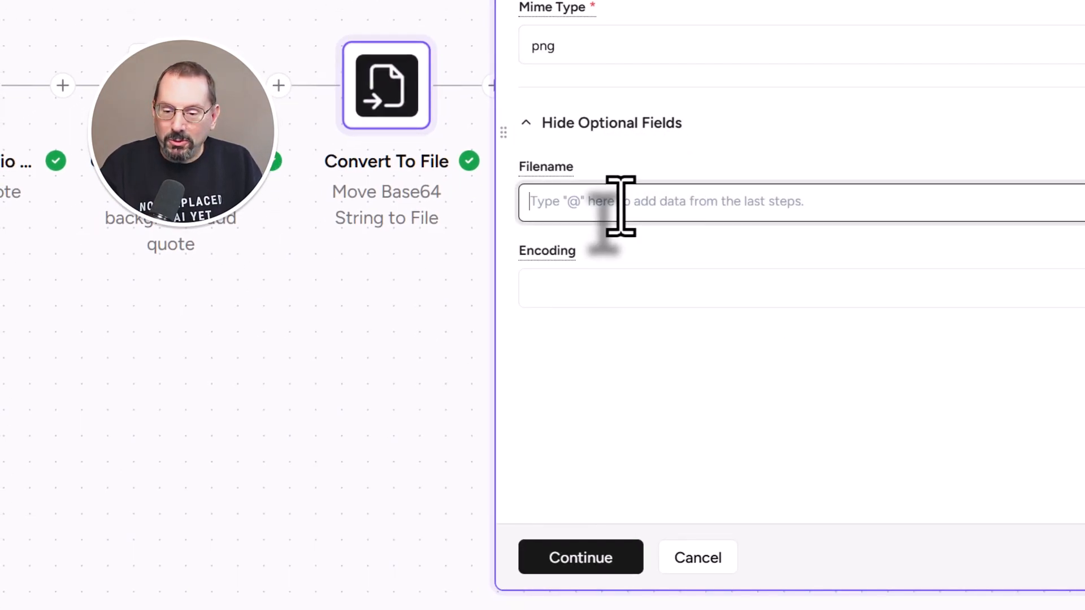
{"action": "type", "text": "test"}
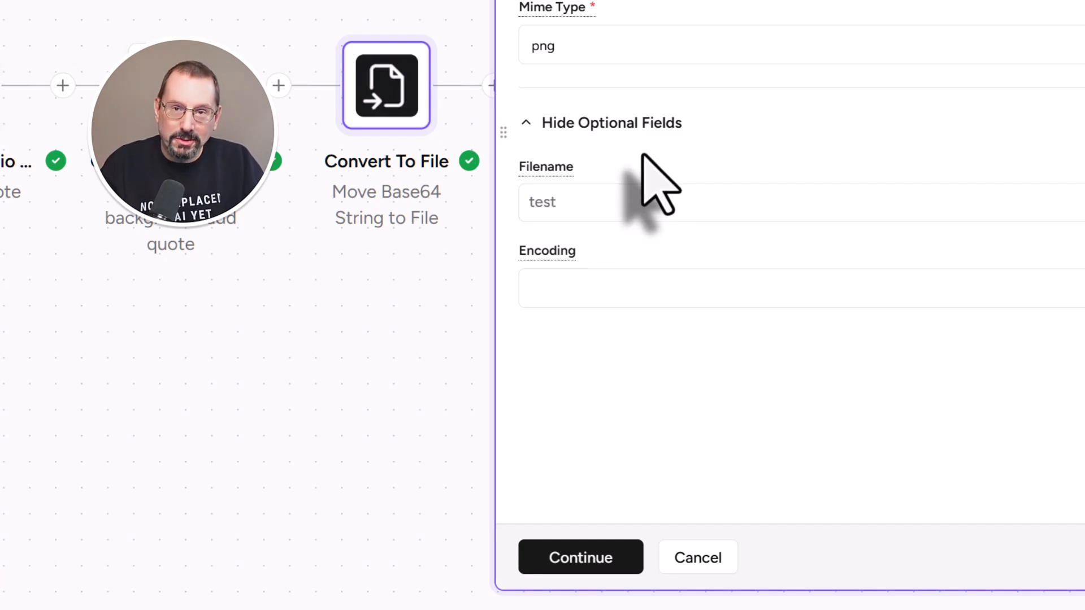
{"action": "left_click", "coordinate": [607, 562]}
Test the conversion, copy the returned test.png file URL, and save the step
{"action": "left_click", "coordinate": [556, 113]}
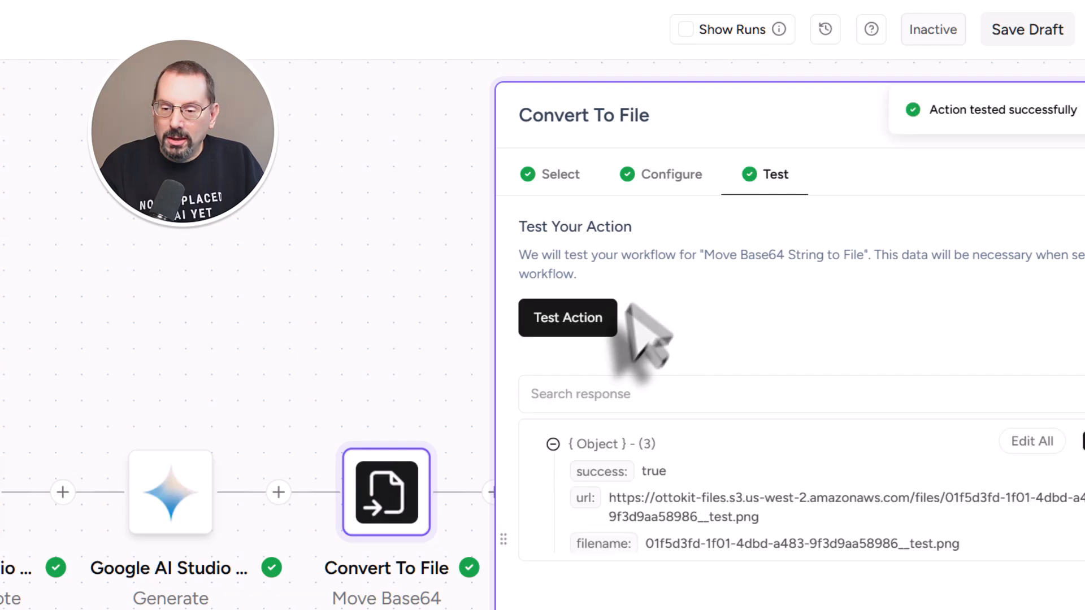
{"action": "triple_click", "coordinate": [624, 498]}
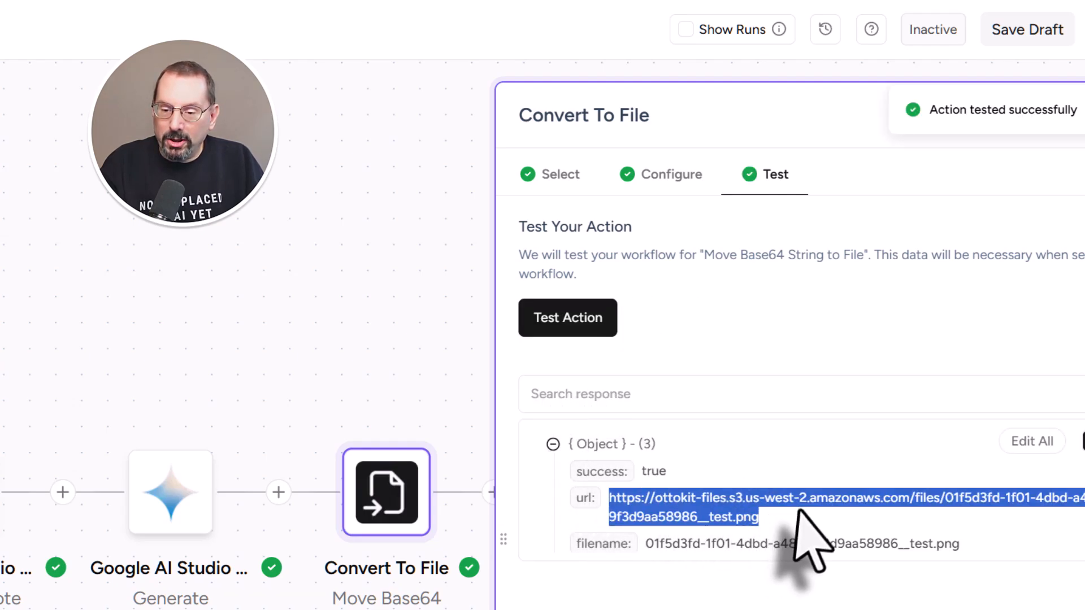
{"action": "right_click", "coordinate": [705, 492]}
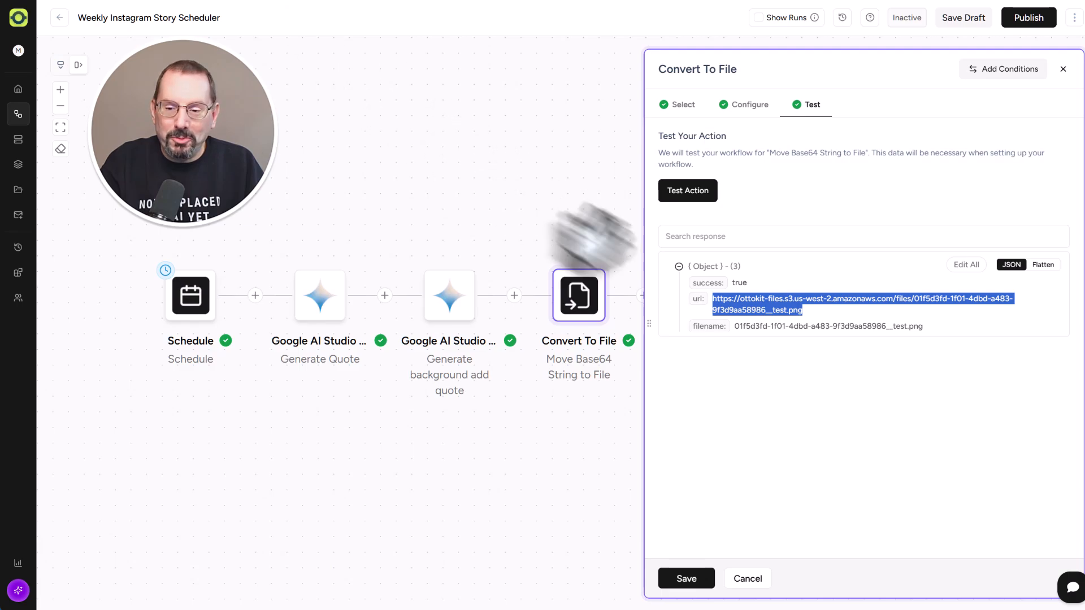
{"action": "left_click", "coordinate": [566, 557]}
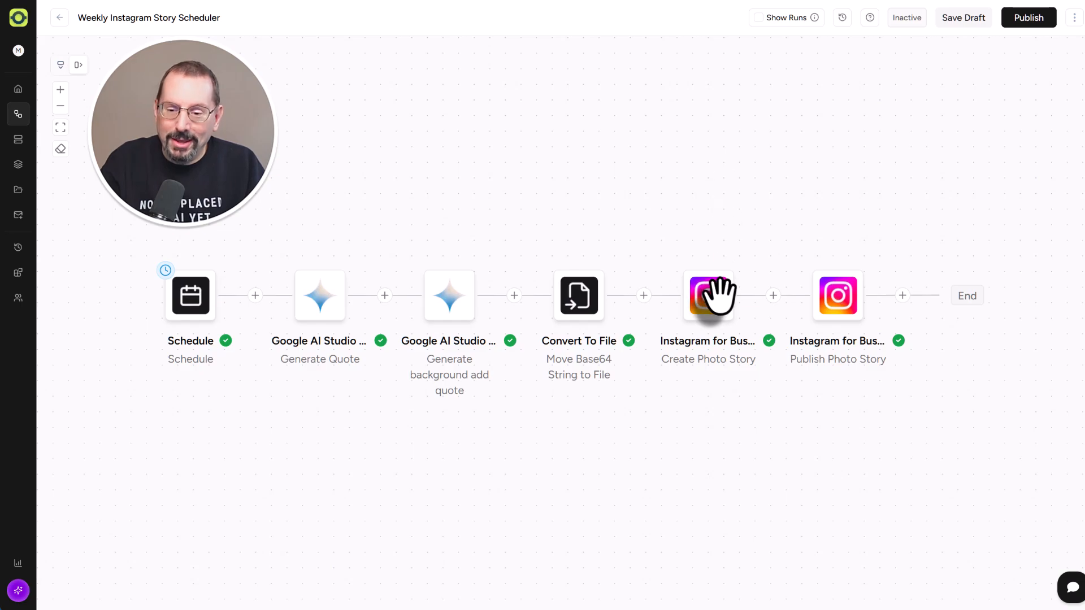
Open the Create Photo Story step and switch its event to Fetch Page Instagram User ID
{"action": "mouse_move", "coordinate": [719, 302]}
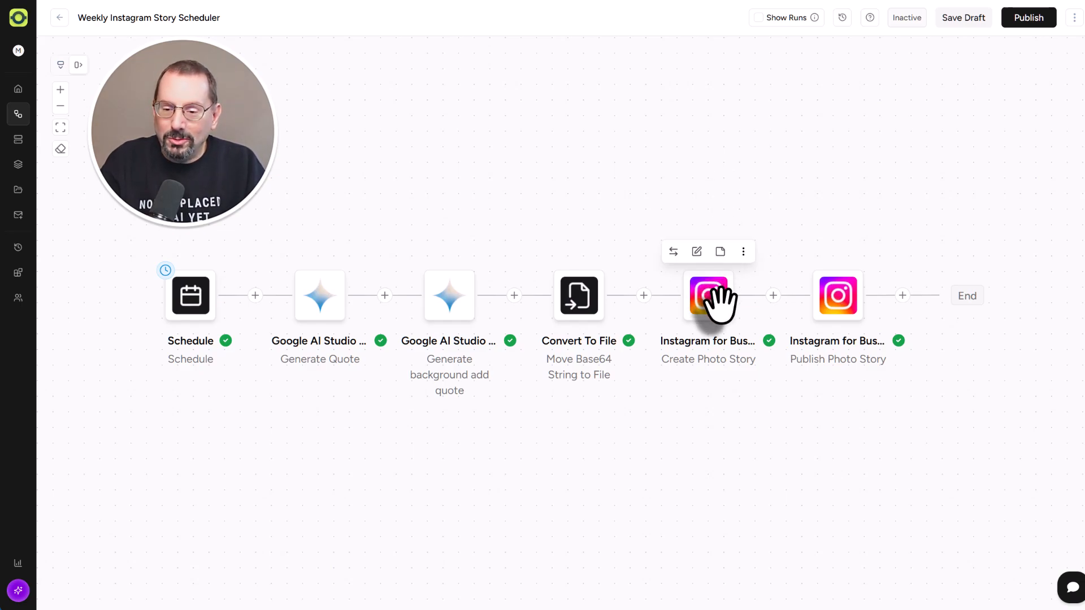
{"action": "left_click", "coordinate": [713, 300]}
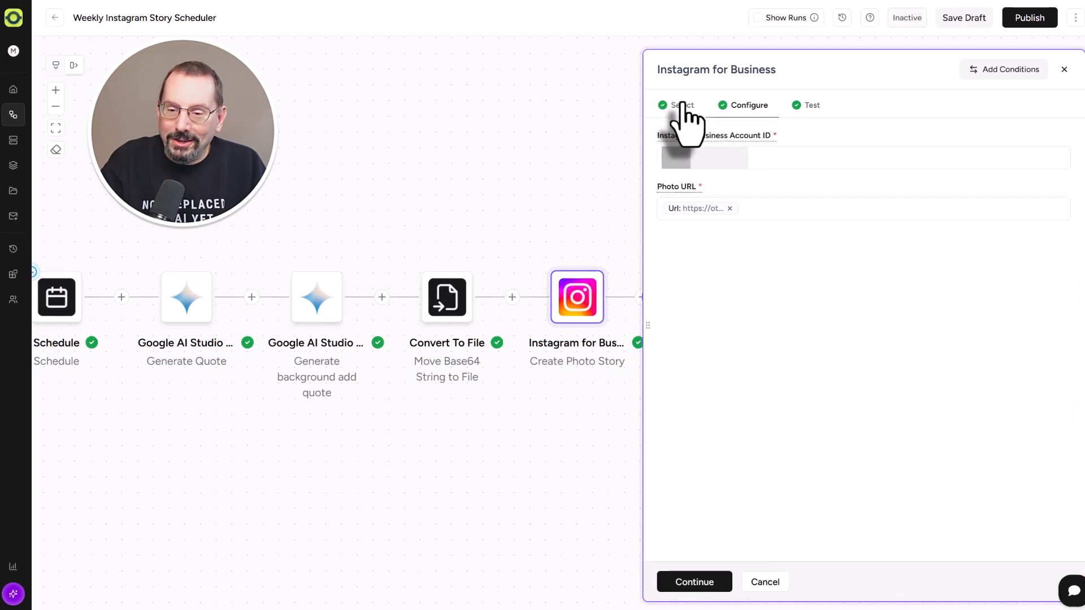
{"action": "mouse_move", "coordinate": [686, 135]}
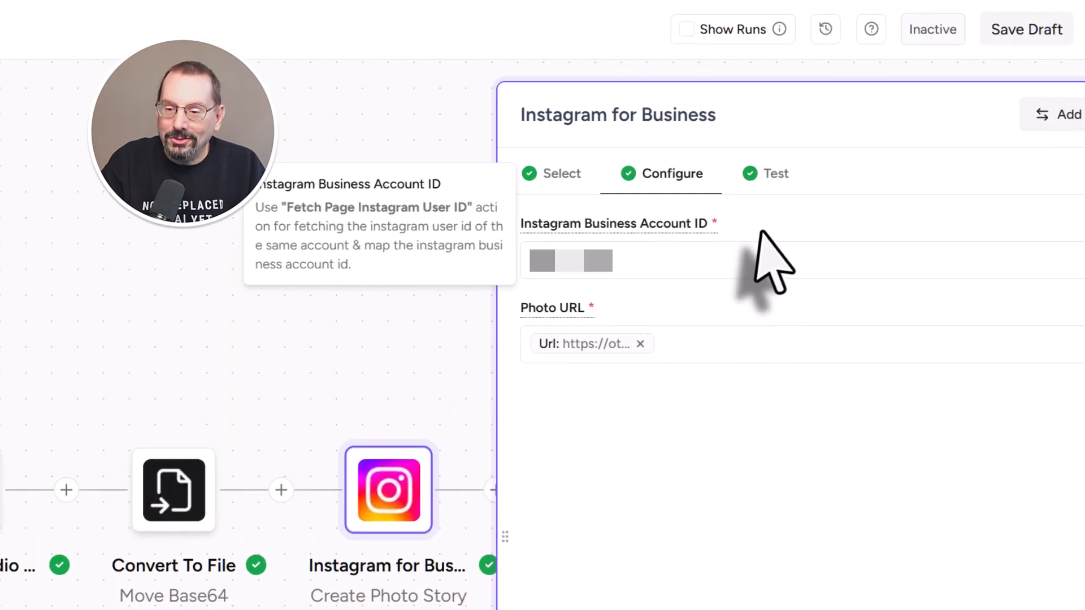
{"action": "left_click", "coordinate": [562, 176]}
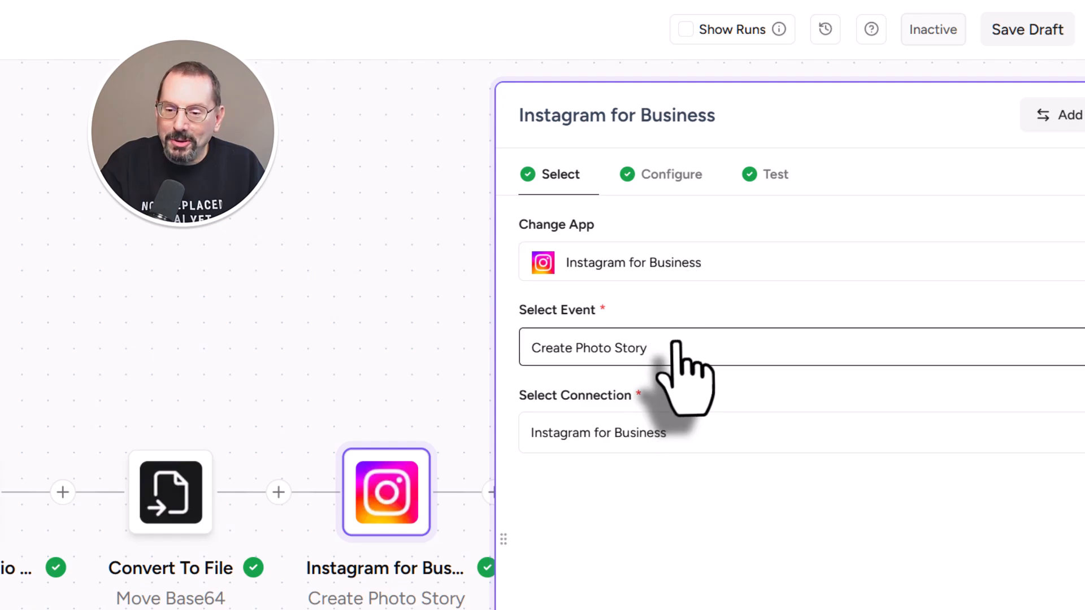
{"action": "left_click", "coordinate": [704, 353]}
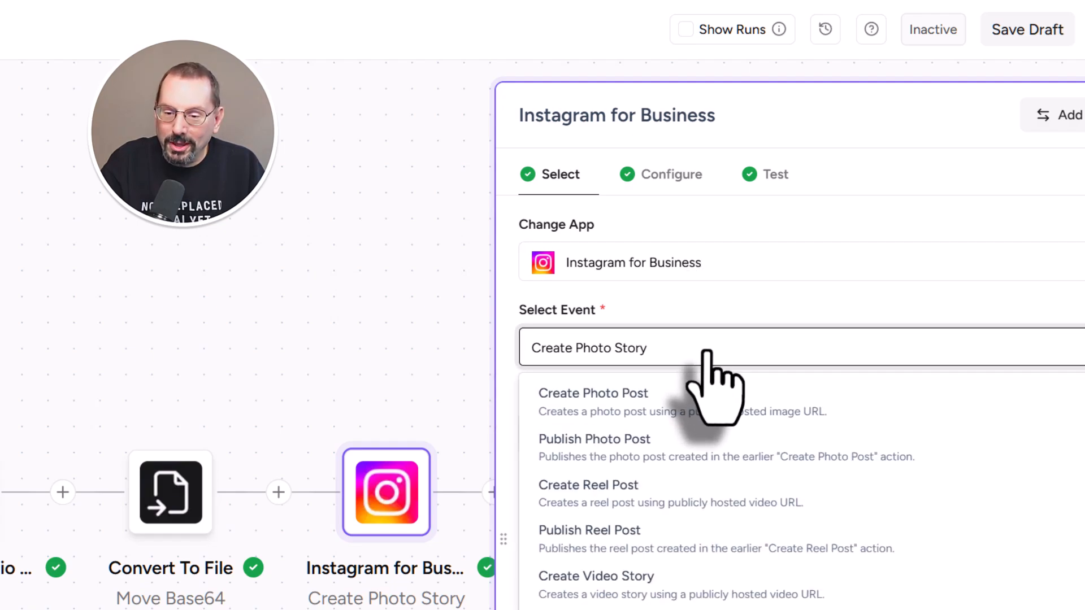
{"action": "scroll", "coordinate": [738, 492], "scroll_direction": "down", "scroll_amount": 5}
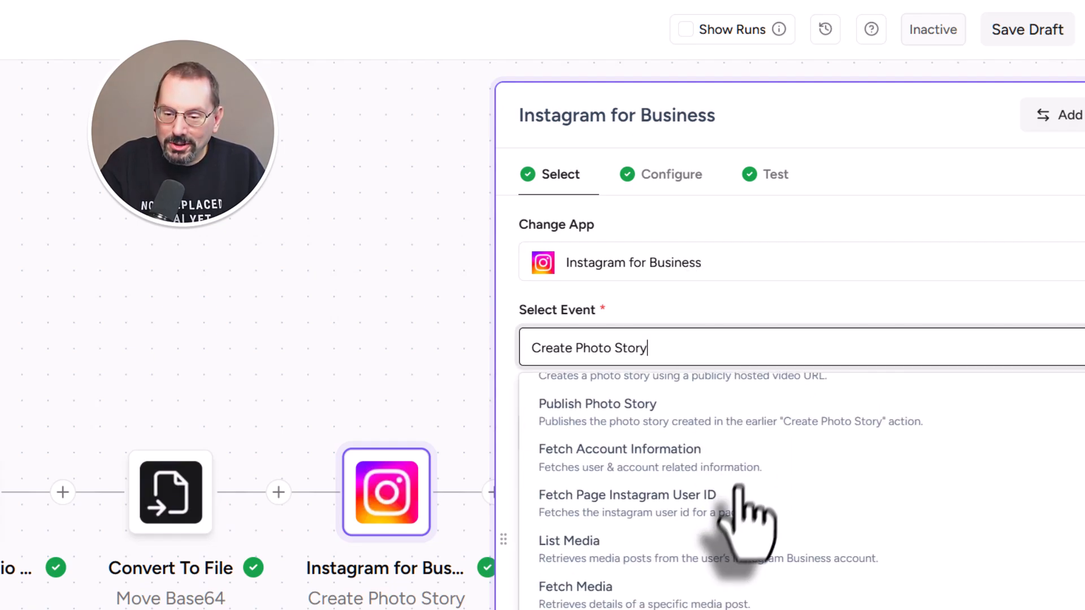
{"action": "left_click", "coordinate": [680, 491]}
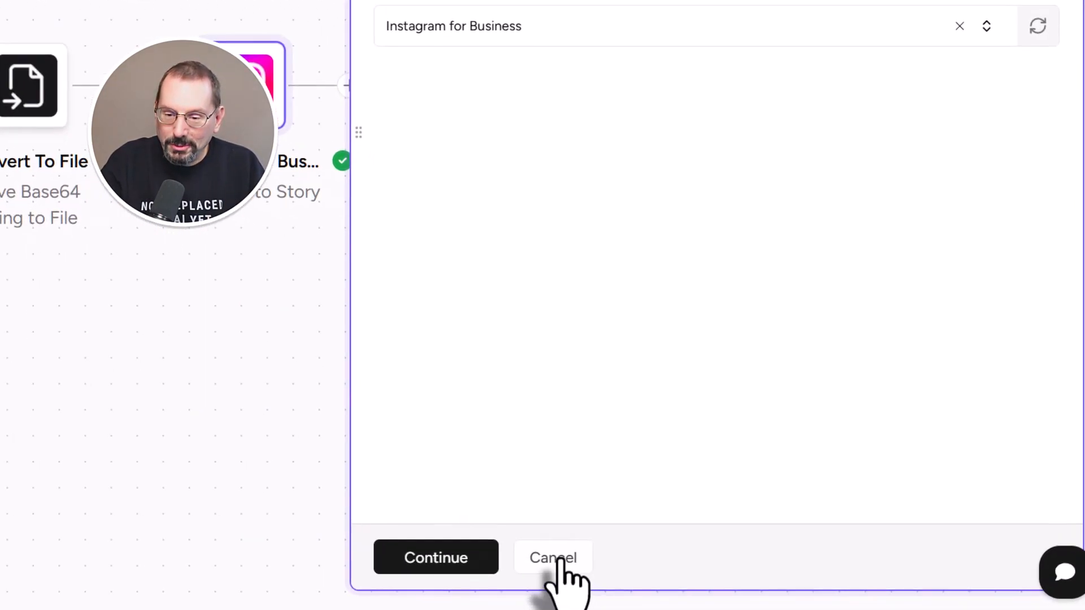
Discard the event change, reopen Create Photo Story, and confirm Photo URL uses the converted file's Url
{"action": "left_click", "coordinate": [553, 558]}
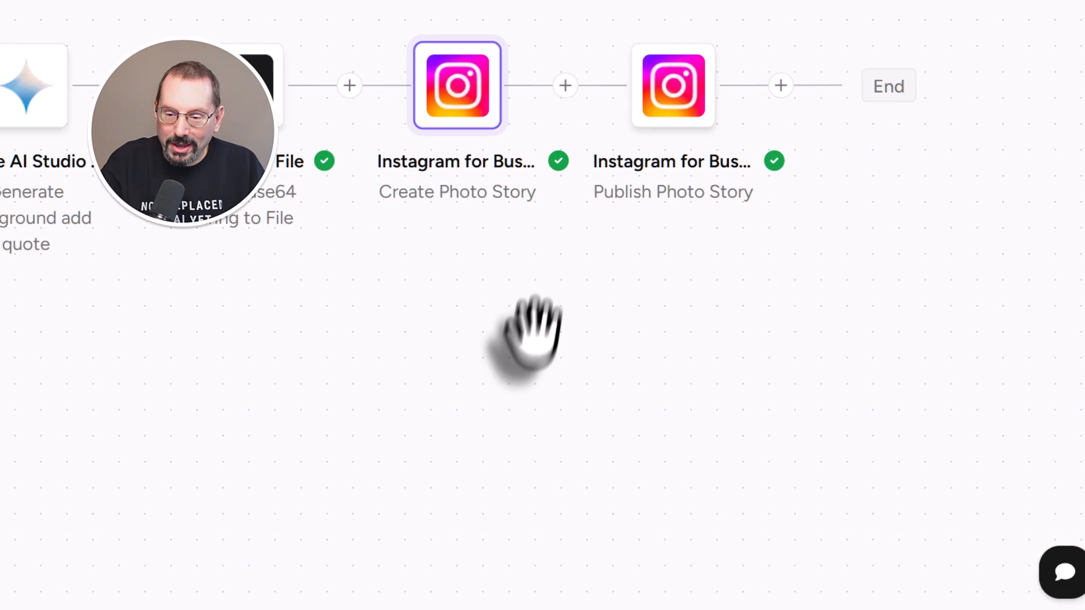
{"action": "left_click", "coordinate": [470, 93]}
{"action": "left_click", "coordinate": [593, 57]}
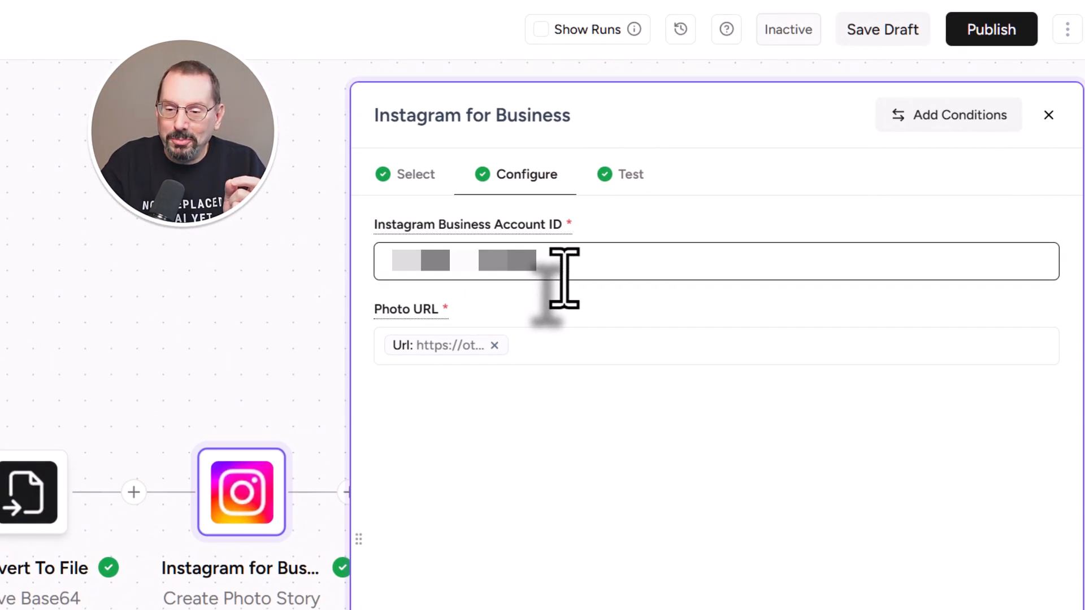
{"action": "left_click", "coordinate": [535, 346]}
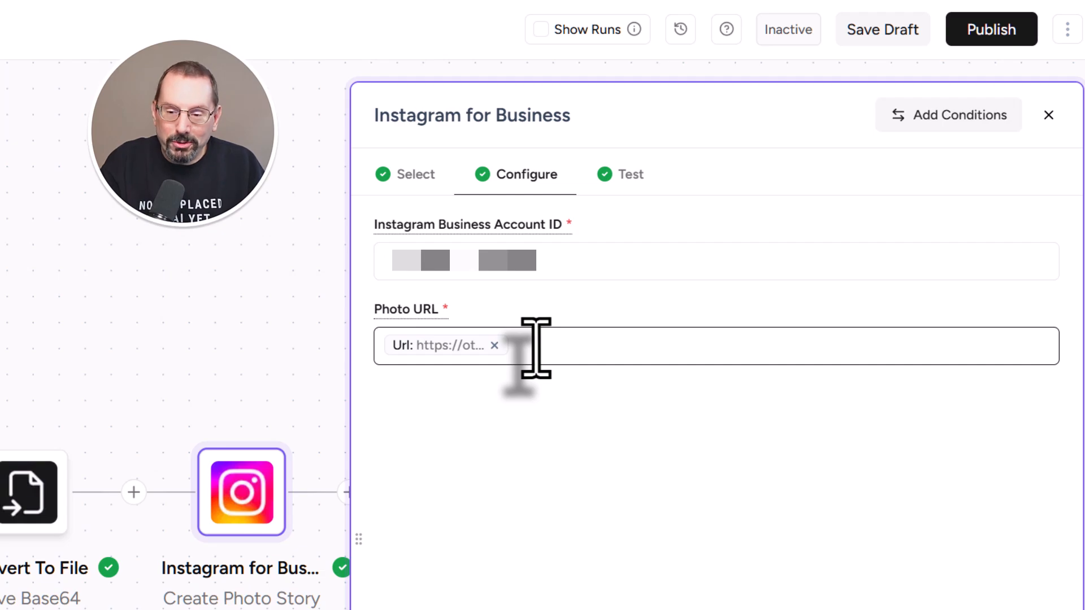
{"action": "left_click", "coordinate": [536, 348]}
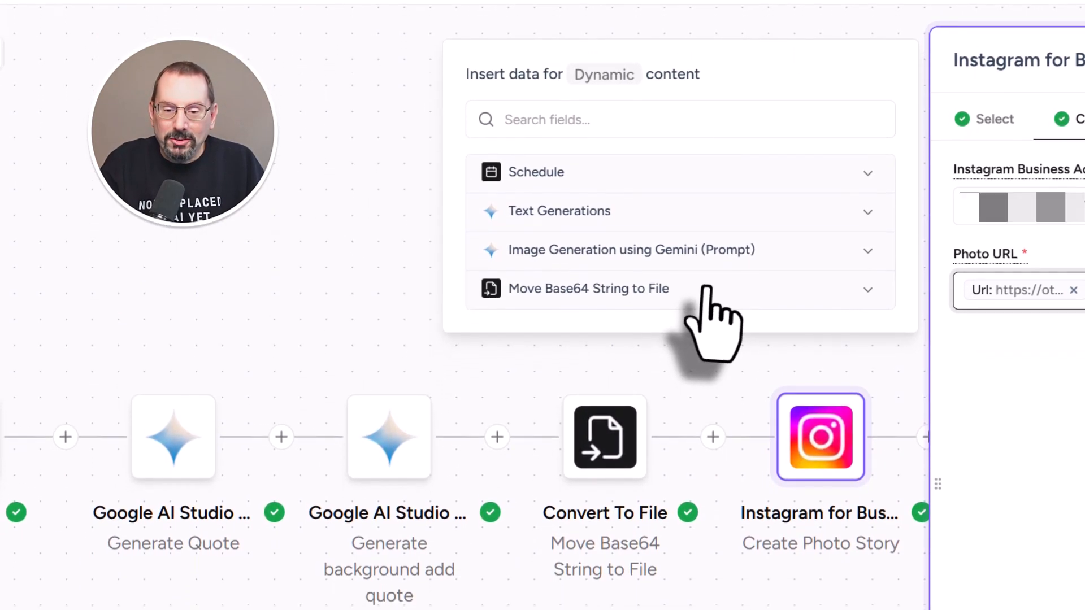
{"action": "left_click", "coordinate": [706, 342]}
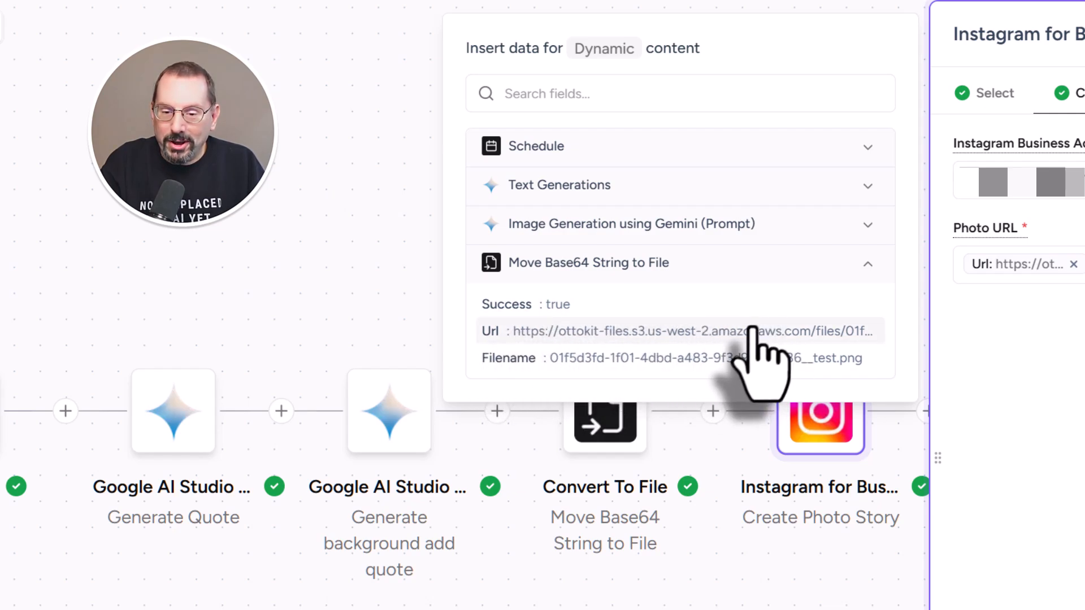
{"action": "left_click", "coordinate": [981, 362]}
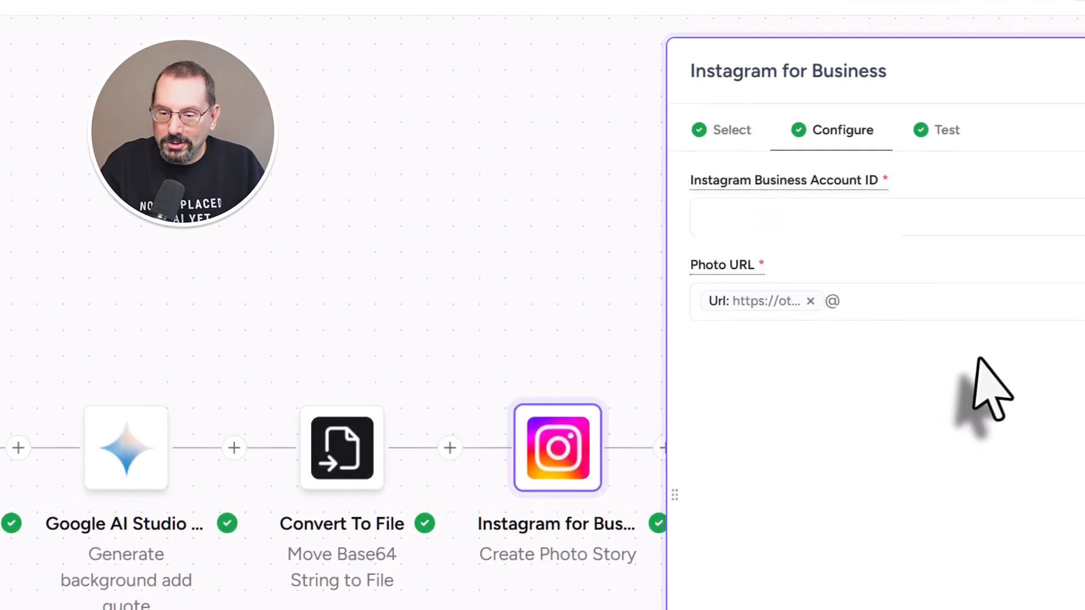
{"action": "left_click", "coordinate": [546, 354]}
{"action": "key", "text": "BackSpace"}
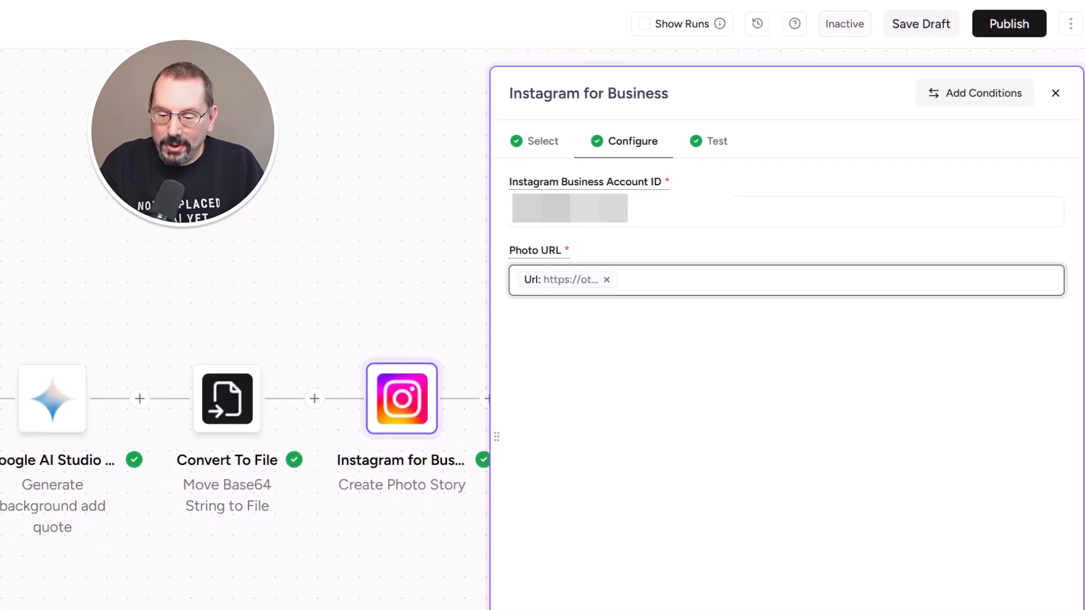
Test the Create Photo Story action, returning a story id, and save it
{"action": "left_click", "coordinate": [695, 578]}
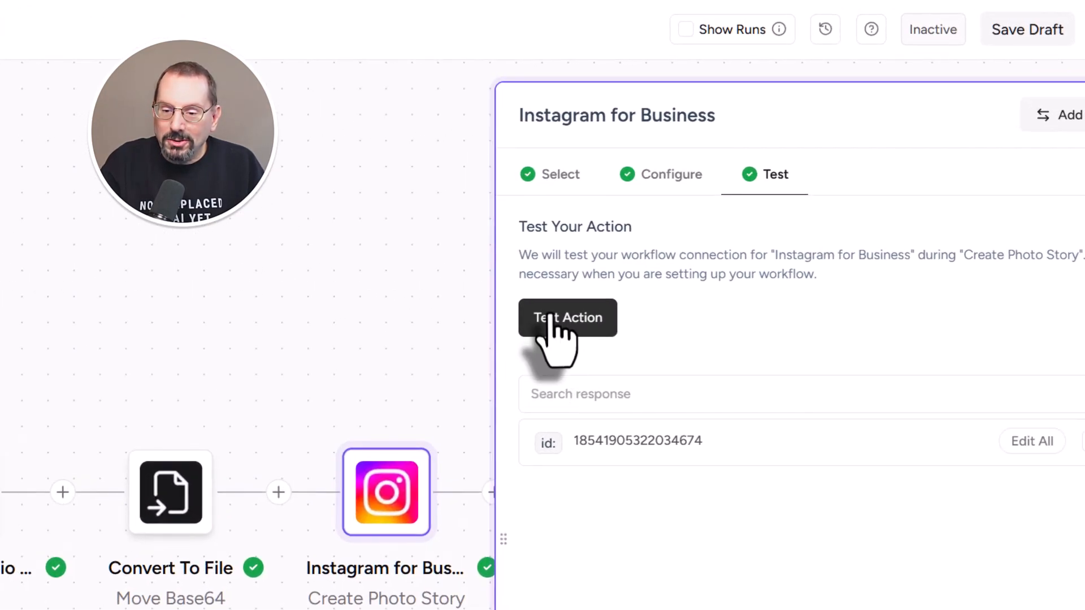
{"action": "left_click", "coordinate": [590, 285]}
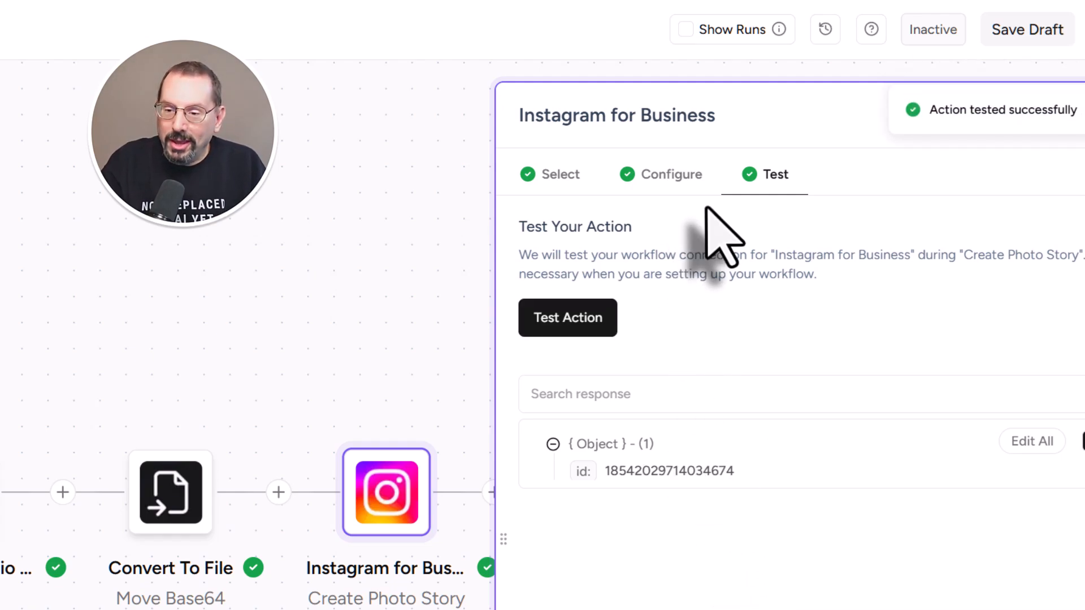
{"action": "left_click", "coordinate": [694, 577]}
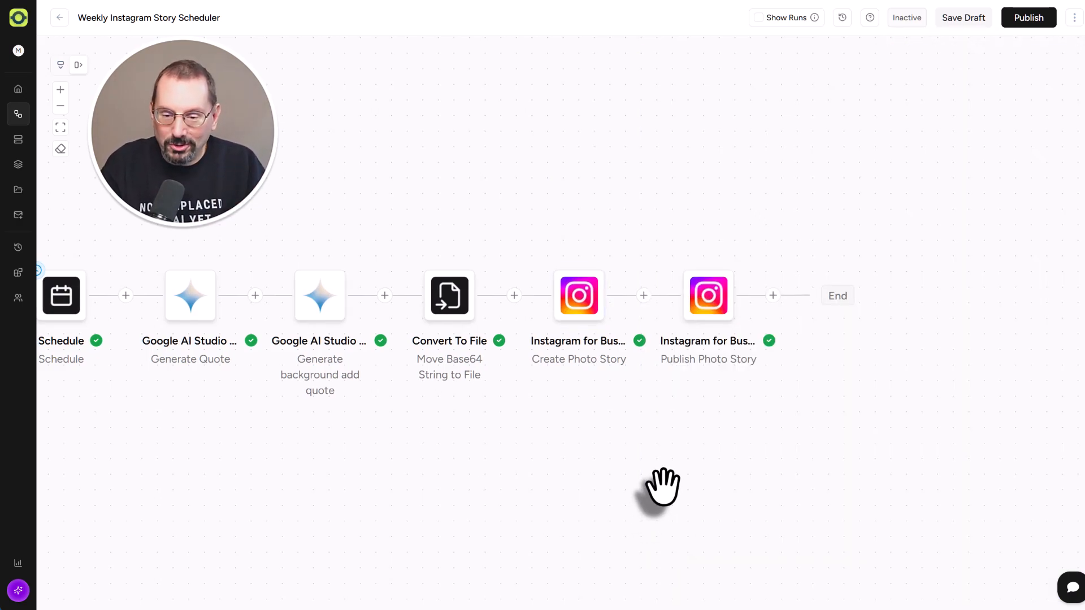
Map Publish Photo Story's Creation ID to the Create Photo Story Id and save the step
{"action": "left_click", "coordinate": [710, 300]}
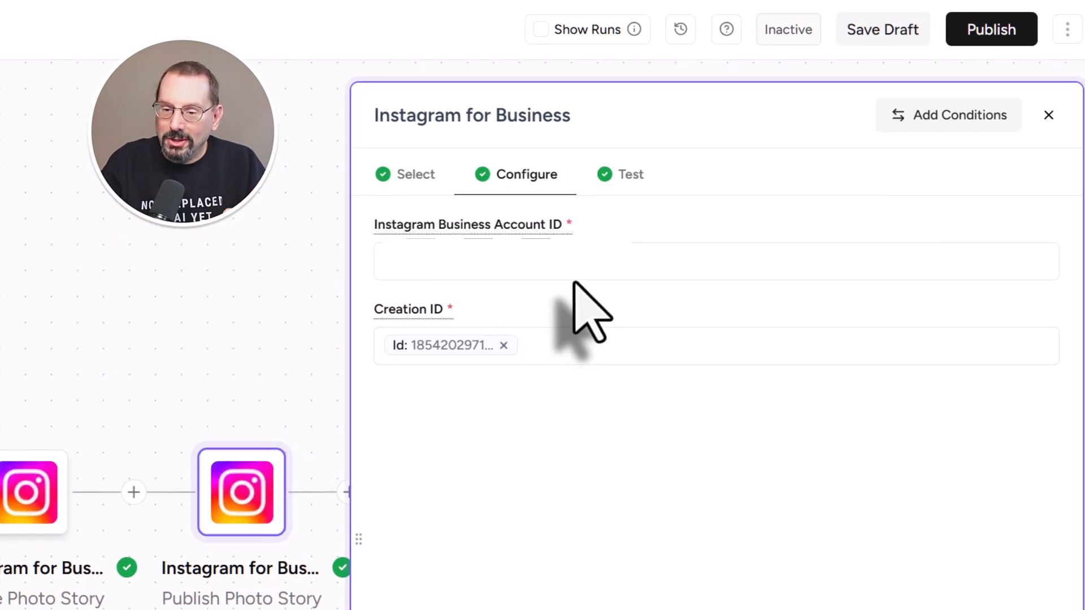
{"action": "left_click", "coordinate": [563, 265]}
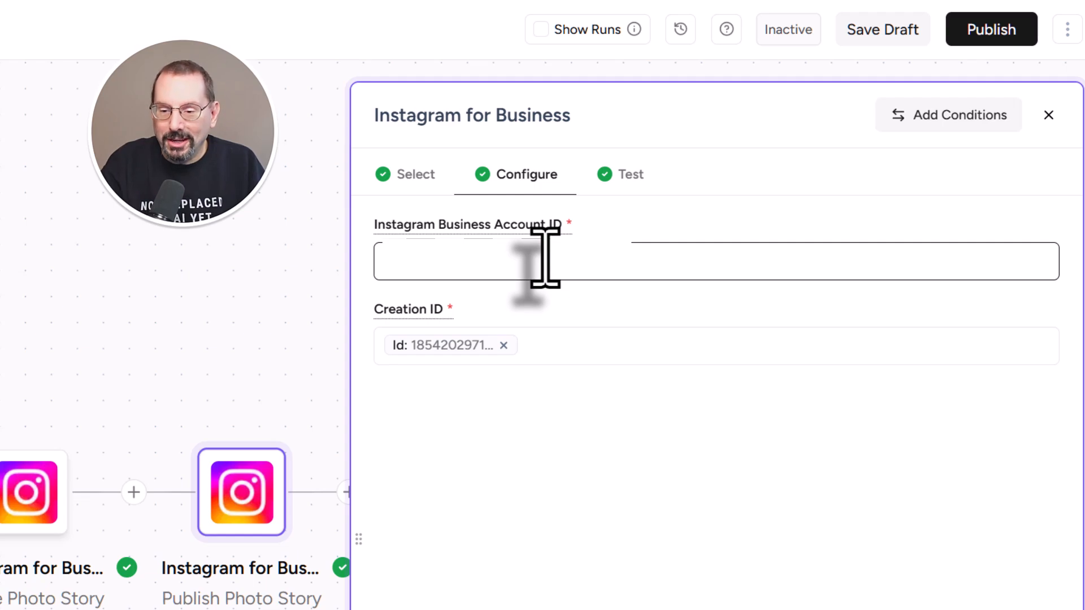
{"action": "left_click", "coordinate": [525, 346]}
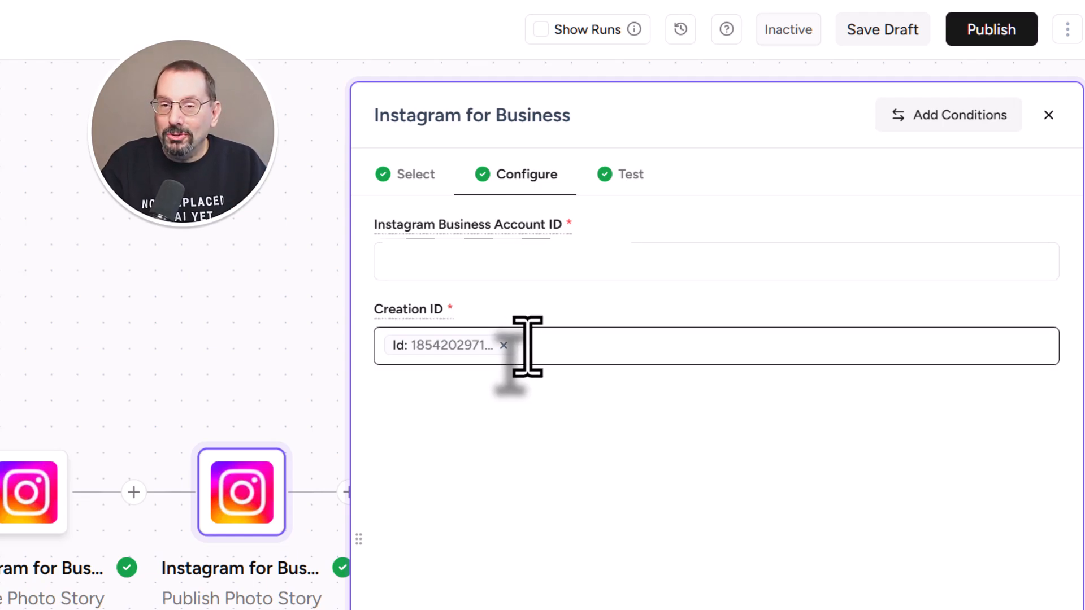
{"action": "left_click", "coordinate": [533, 345]}
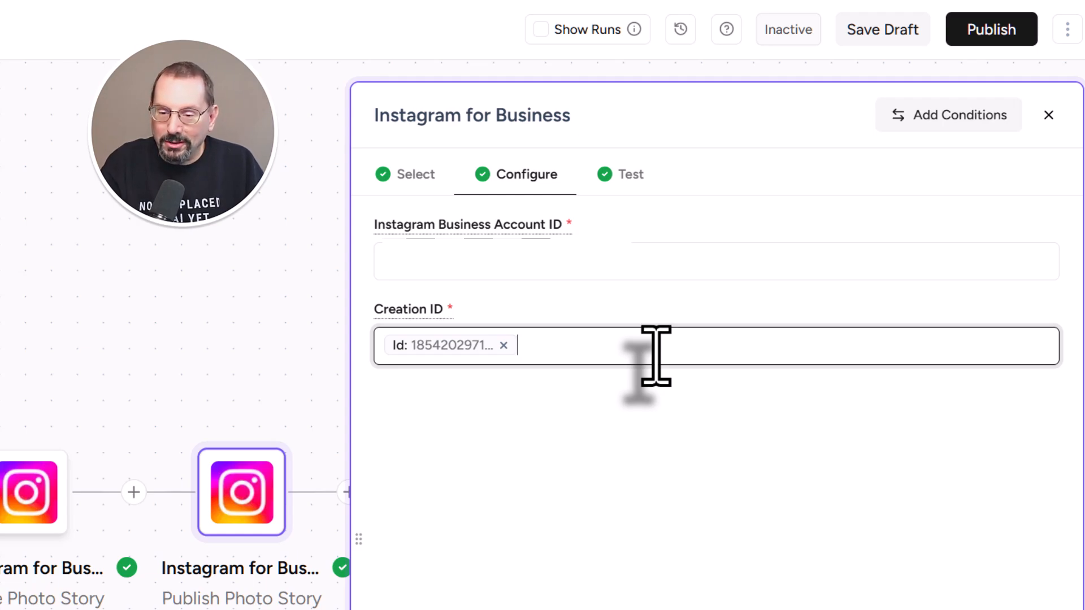
{"action": "type", "text": "@"}
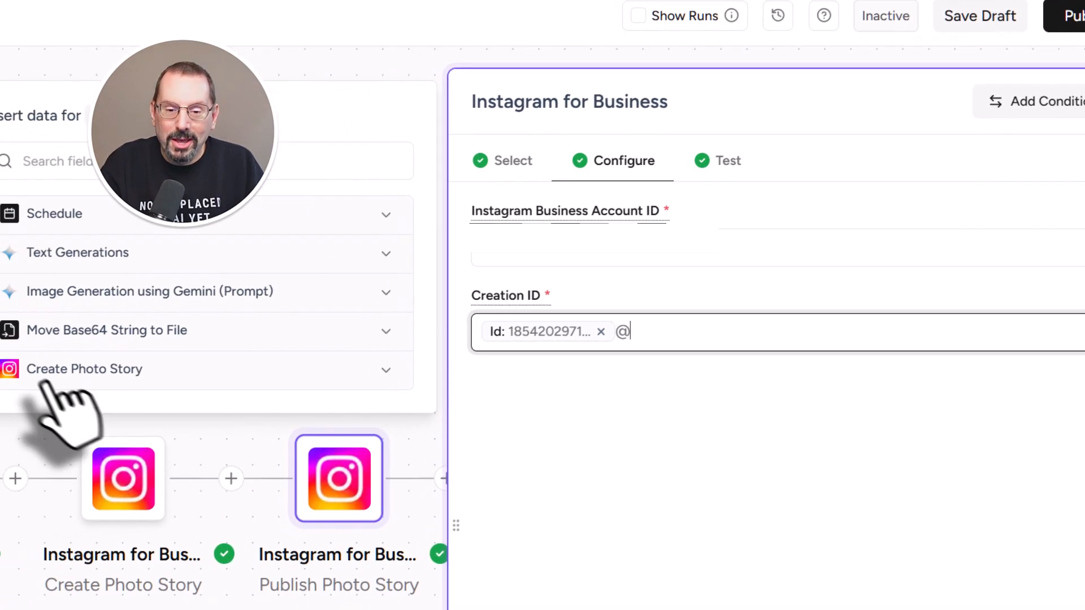
{"action": "left_click", "coordinate": [519, 314]}
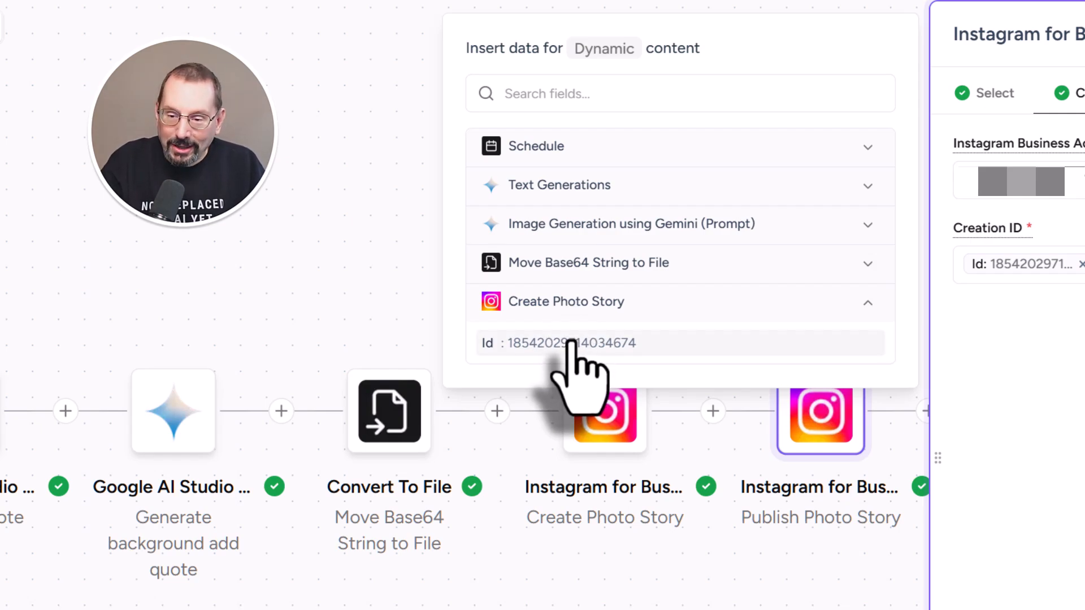
{"action": "left_click", "coordinate": [638, 274]}
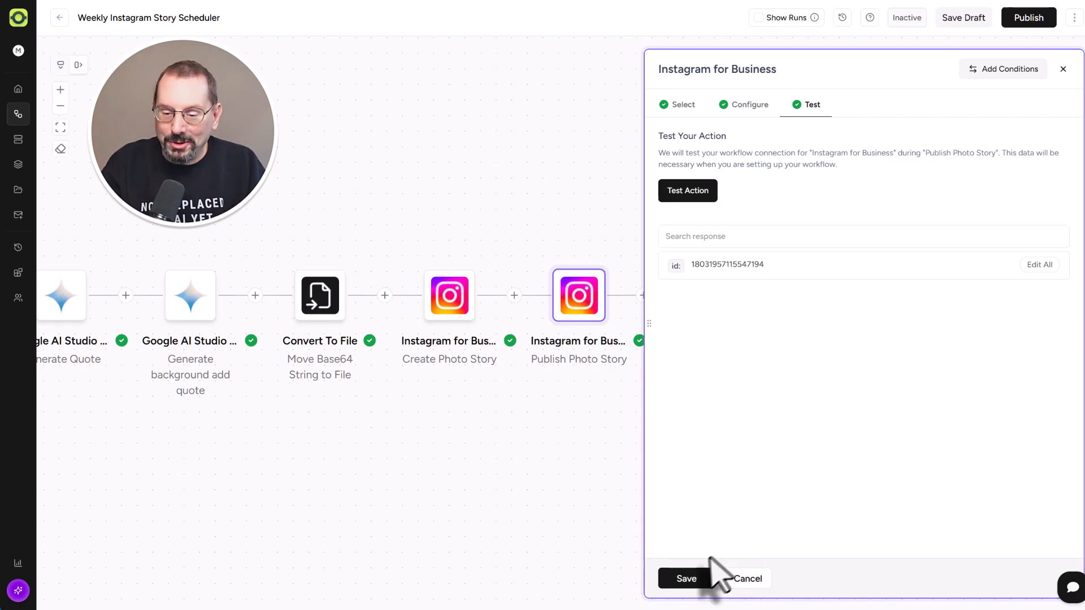
{"action": "left_click", "coordinate": [683, 581]}
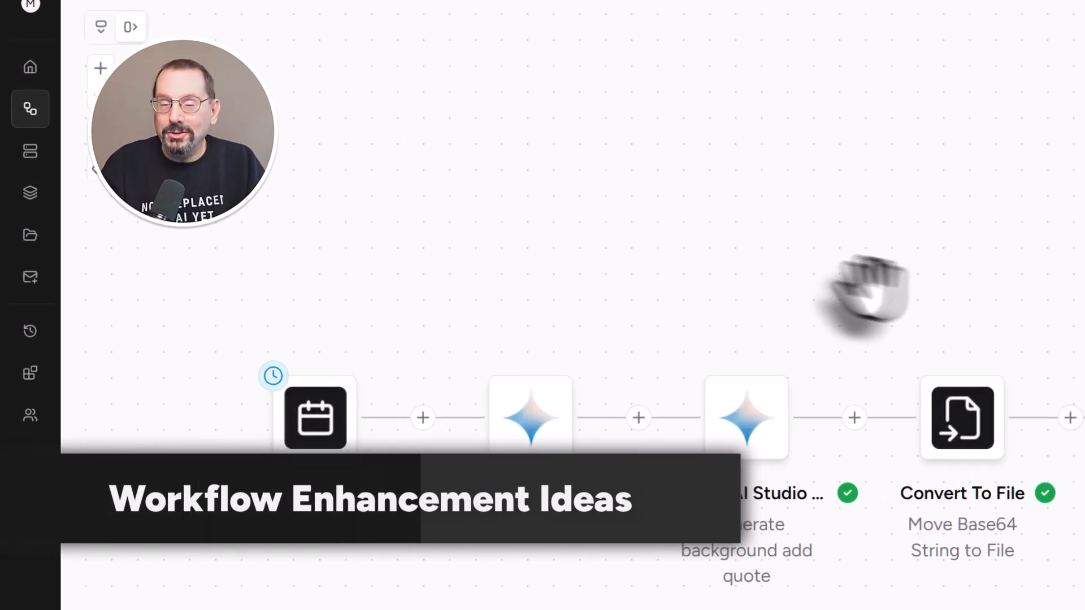
{"action": "mouse_move", "coordinate": [511, 432]}
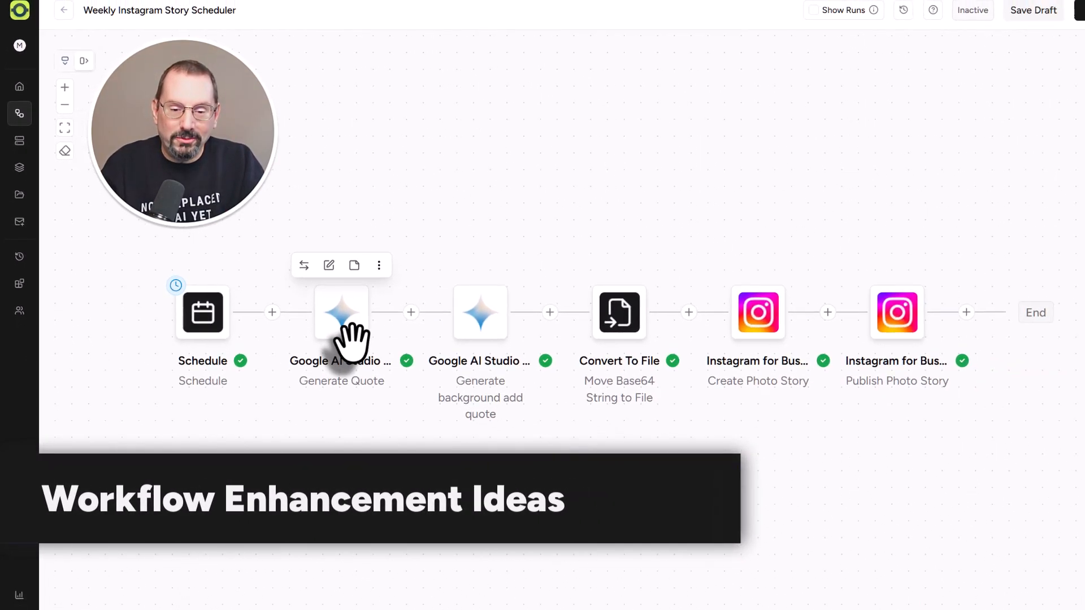